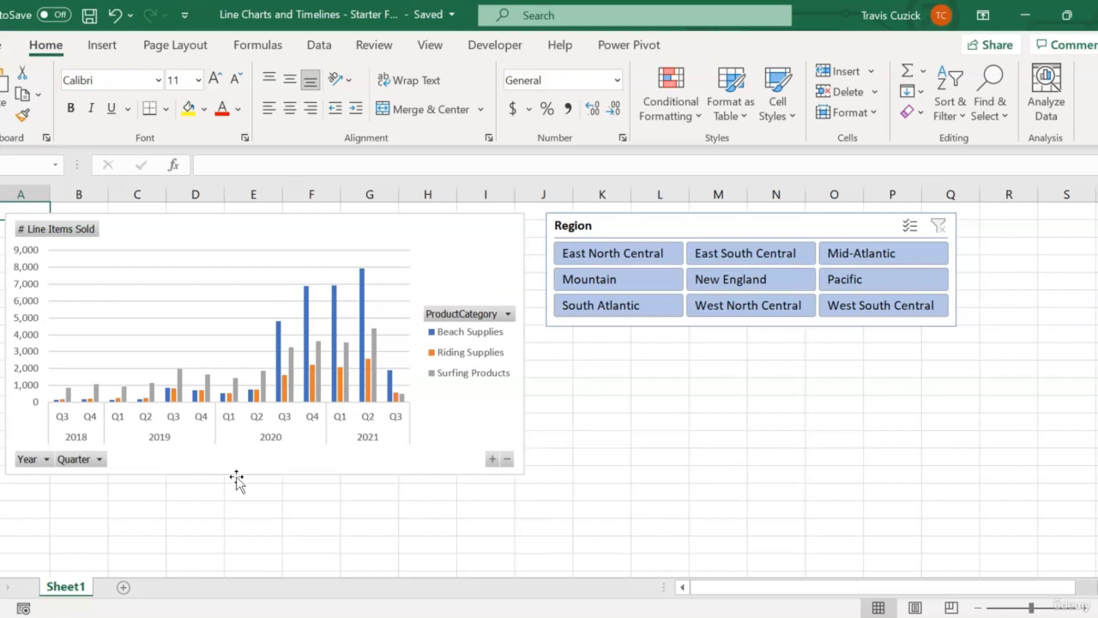
Hide all field buttons on the column PivotChart and add a chart title above it
{"action": "right_click", "coordinate": [77, 460]}
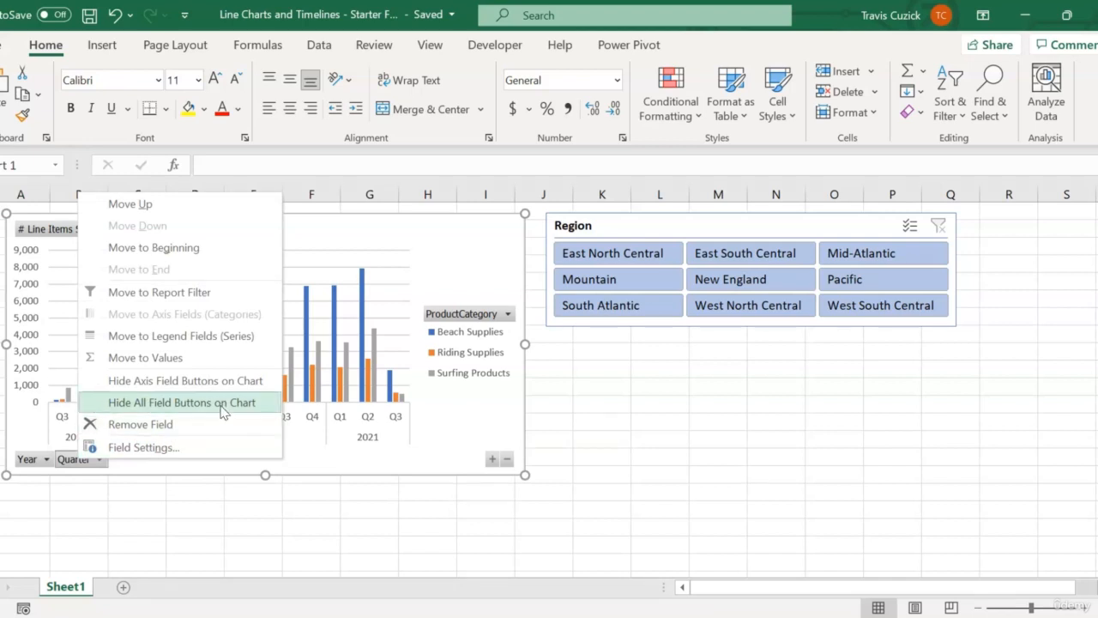
{"action": "left_click", "coordinate": [222, 412]}
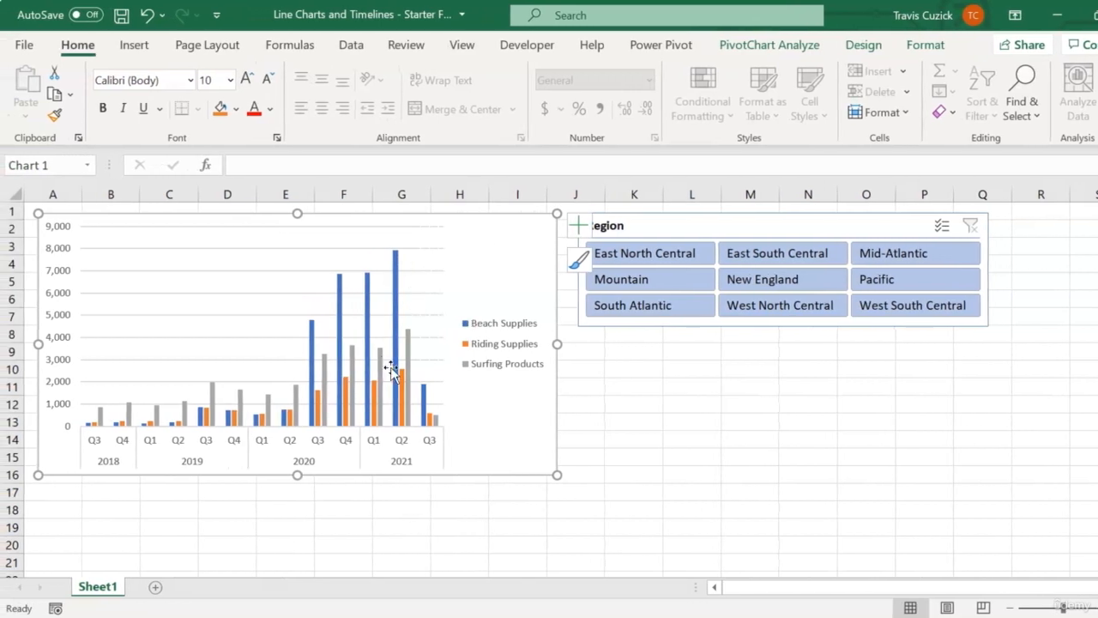
{"action": "left_click", "coordinate": [860, 44]}
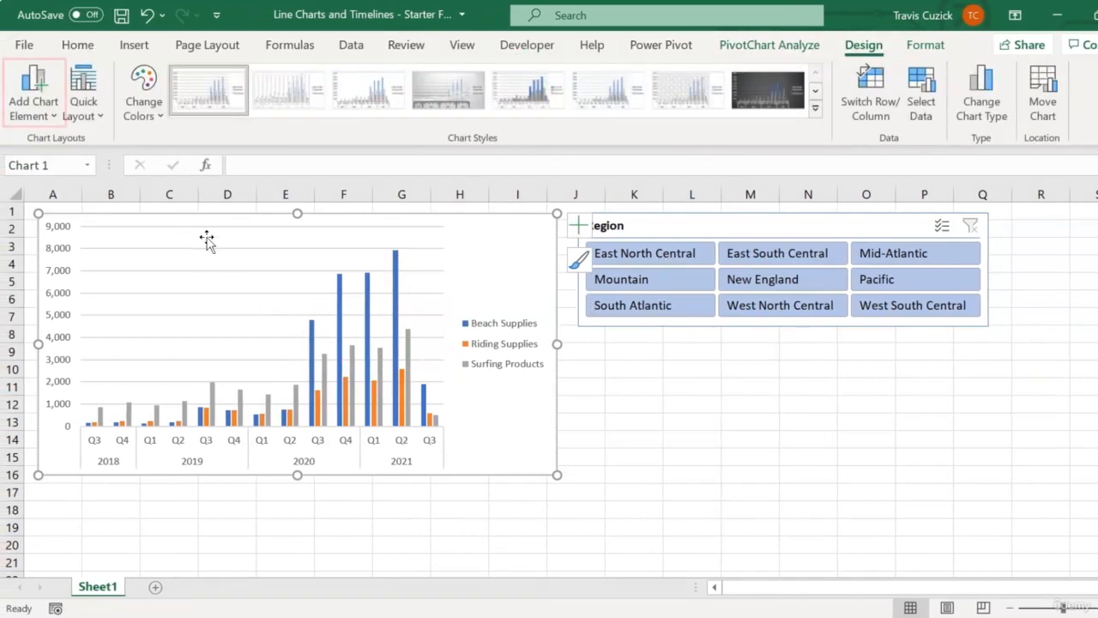
{"action": "left_click", "coordinate": [45, 118]}
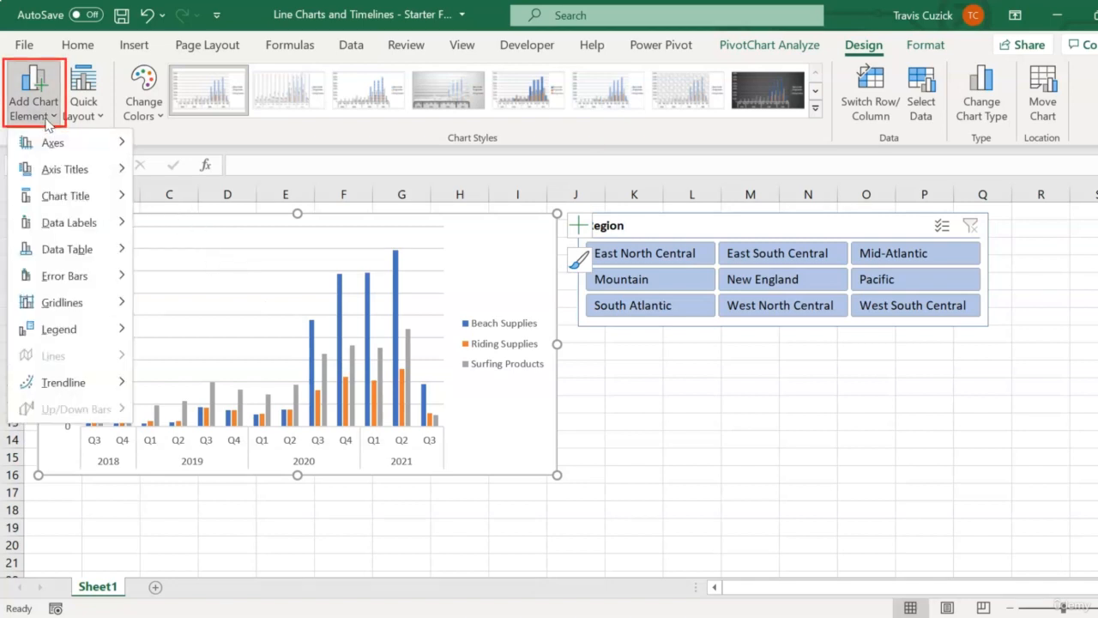
{"action": "mouse_move", "coordinate": [58, 154]}
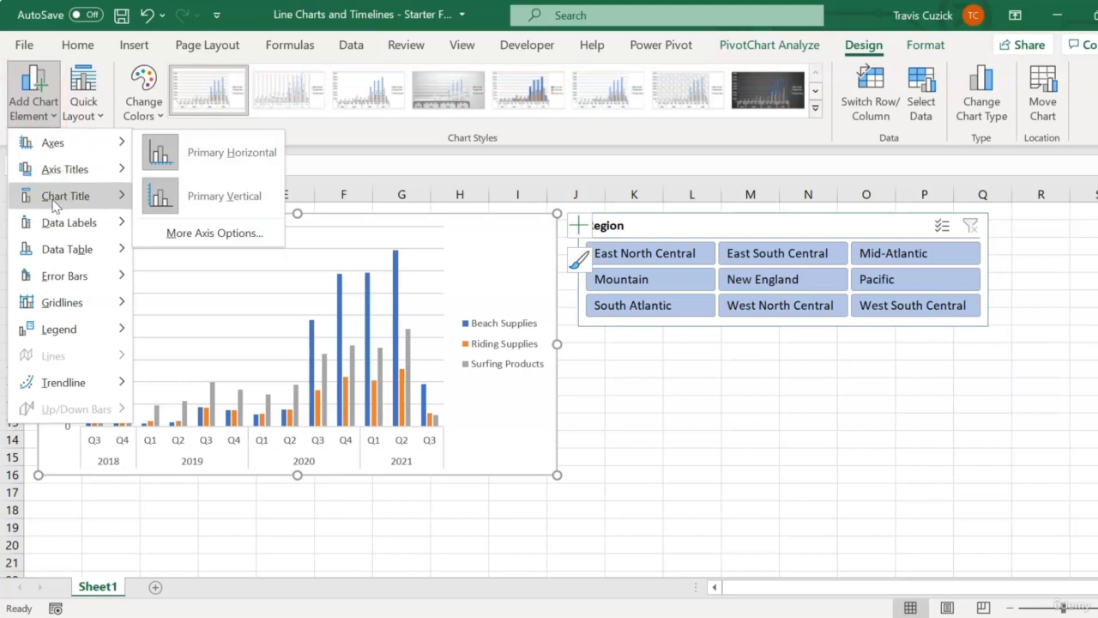
{"action": "mouse_move", "coordinate": [56, 196]}
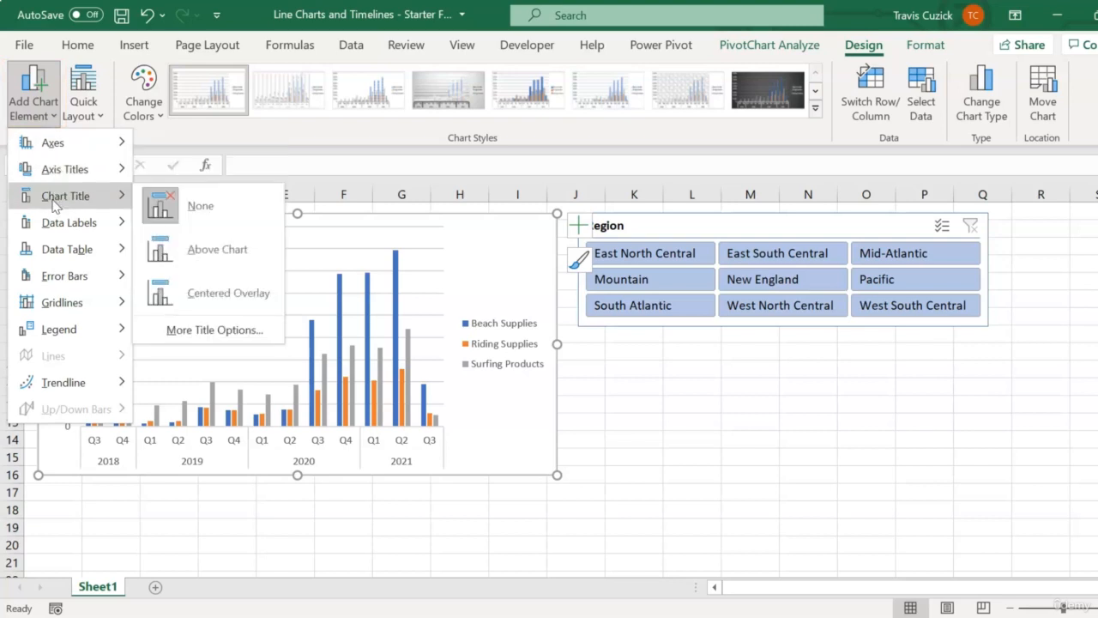
{"action": "left_click", "coordinate": [226, 252]}
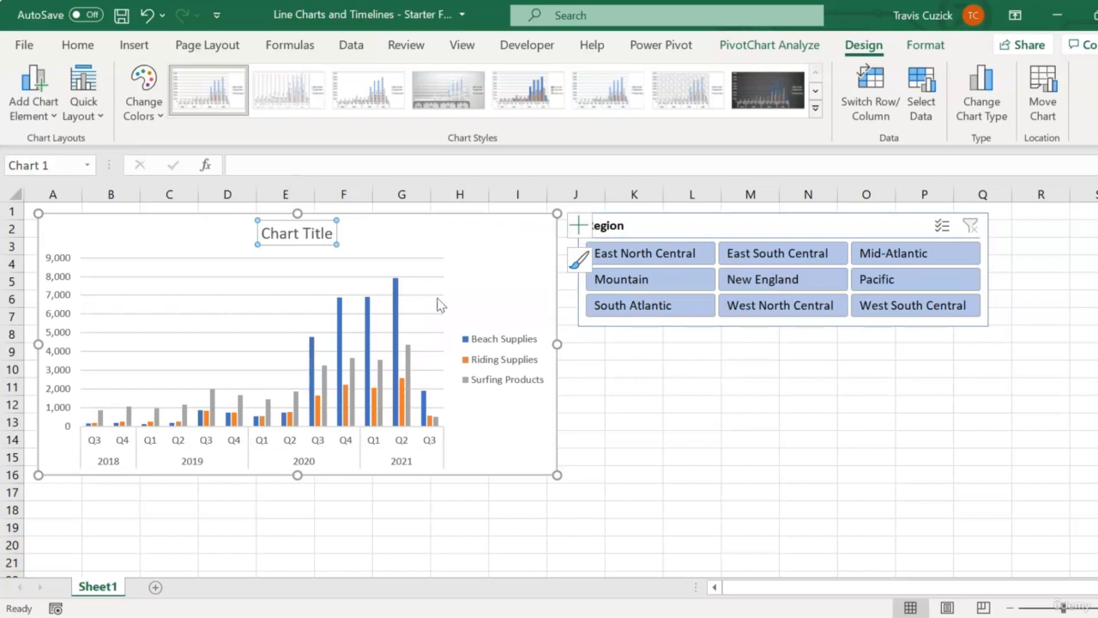
Replace the placeholder chart title text with "Items Sold By Product Category"
{"action": "triple_click", "coordinate": [286, 238]}
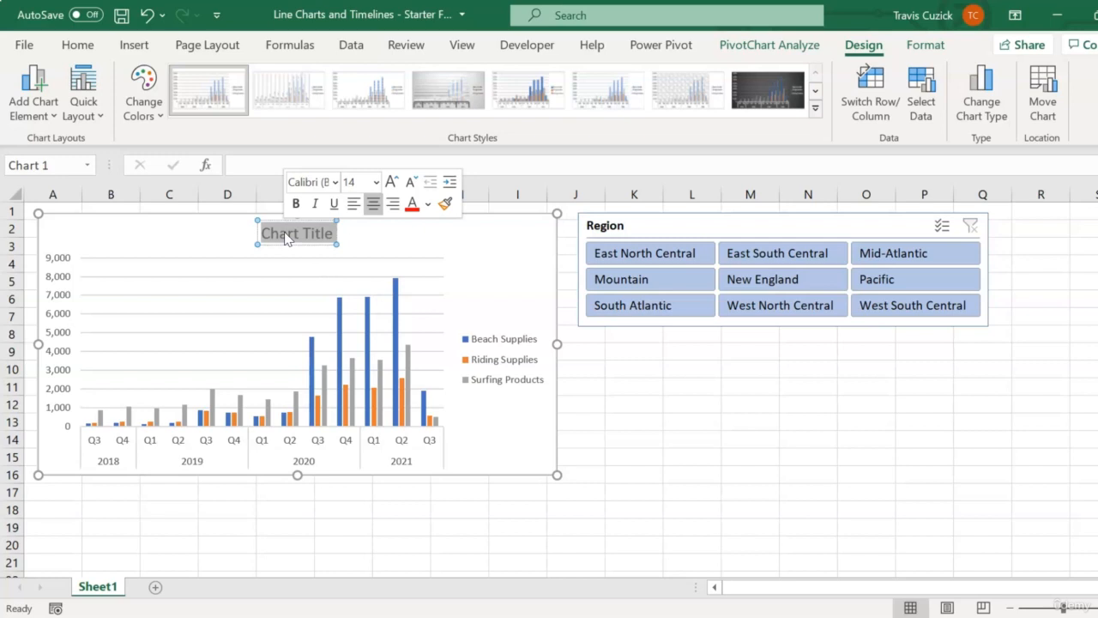
{"action": "key", "text": "Delete"}
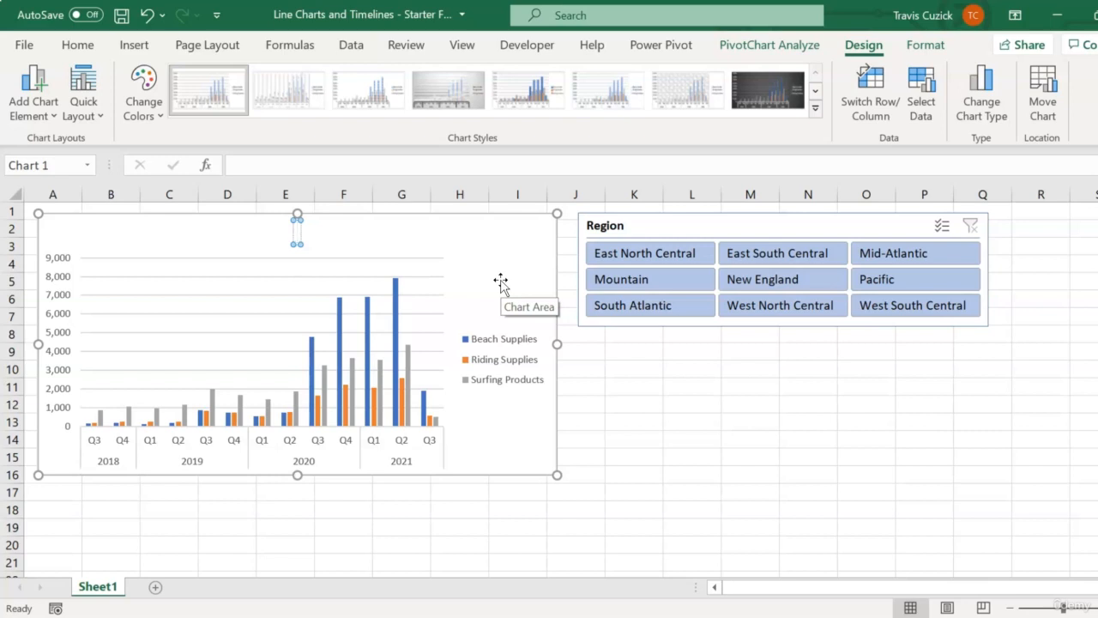
{"action": "type", "text": "Items Sold By Pr"}
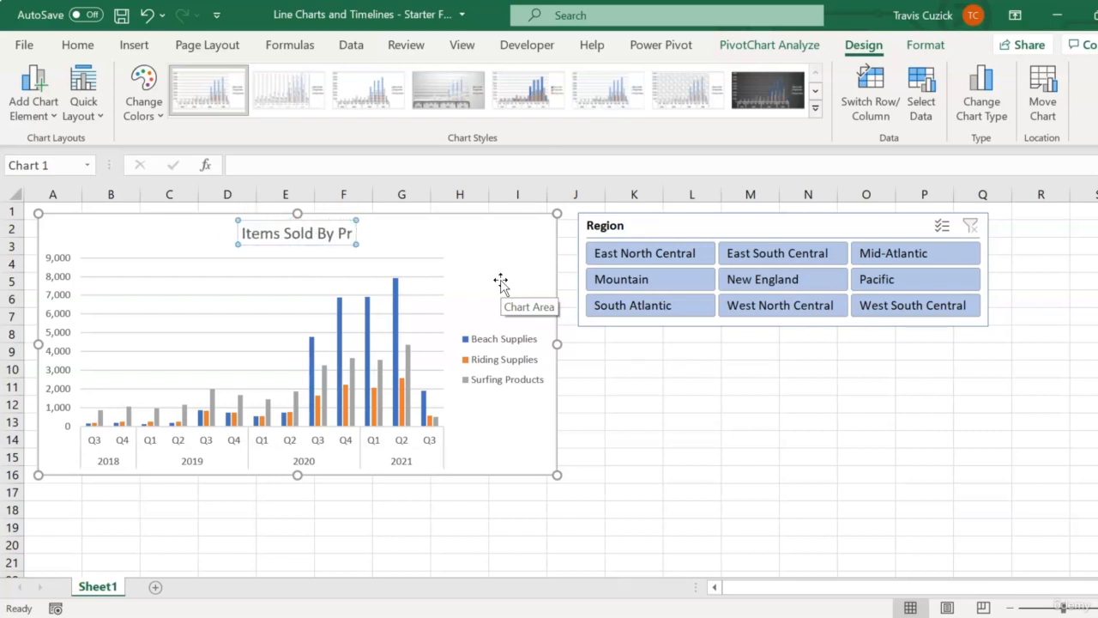
{"action": "type", "text": "oduct Category"}
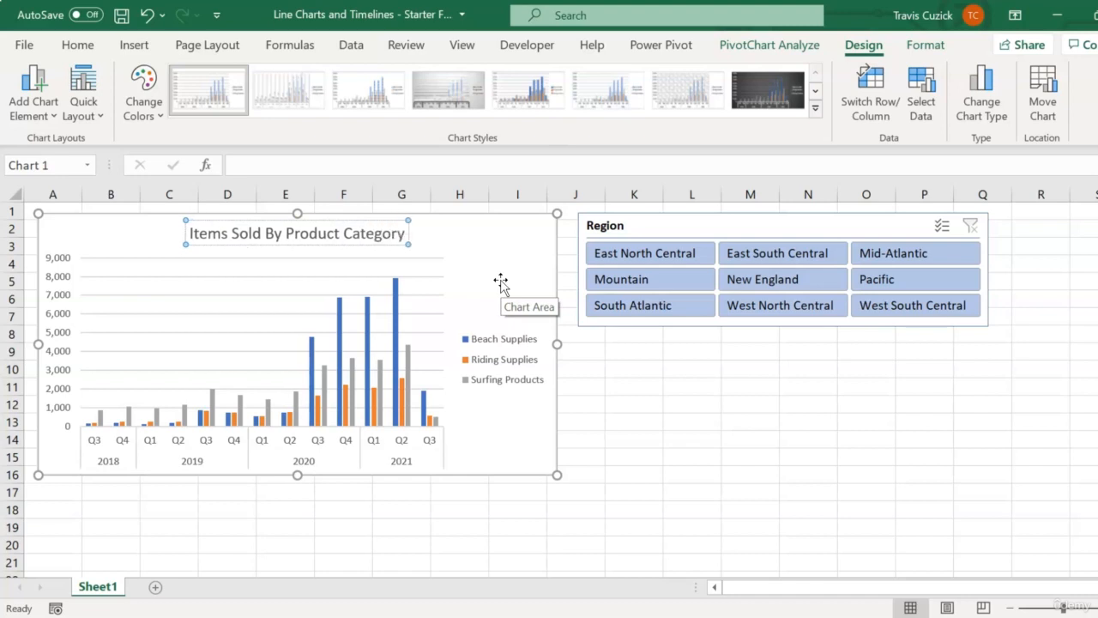
{"action": "left_click", "coordinate": [498, 435]}
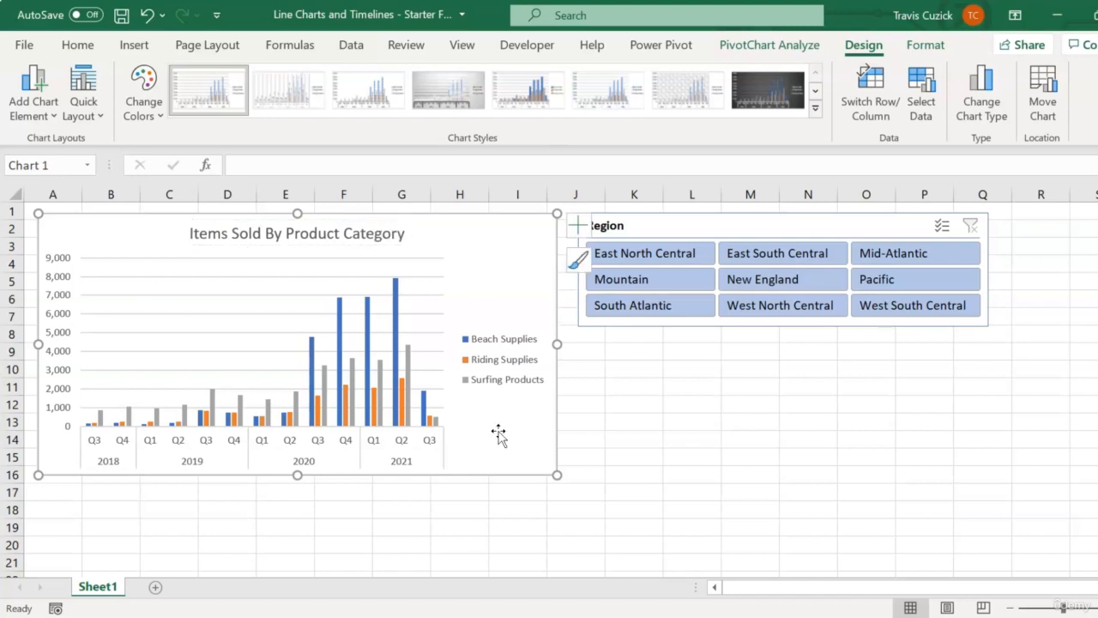
{"action": "left_click", "coordinate": [668, 412]}
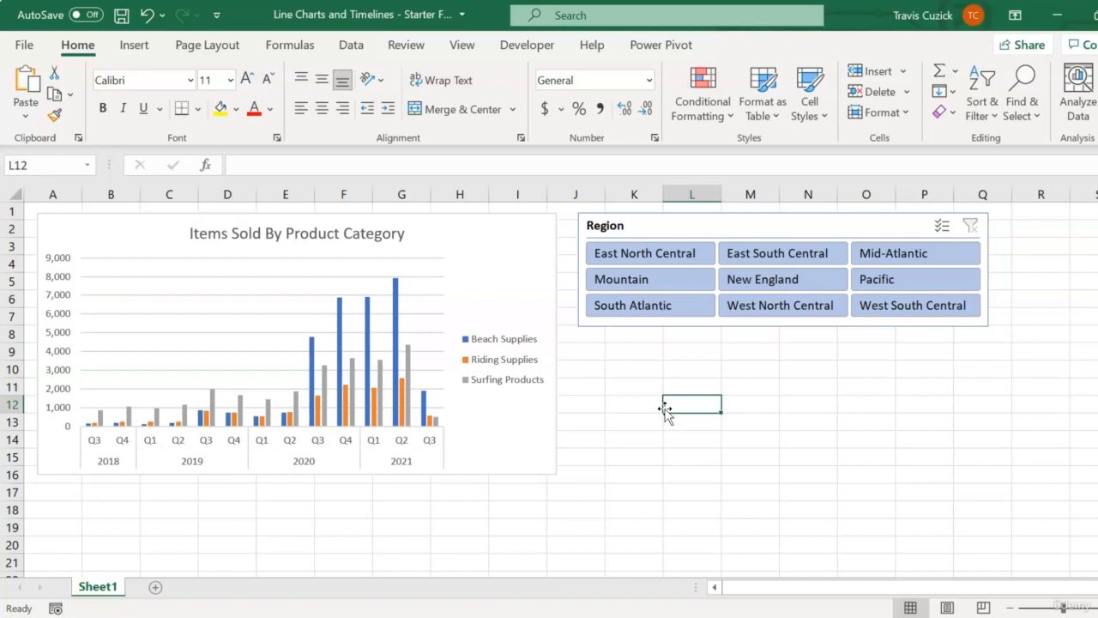
{"action": "key", "text": "ctrl+z"}
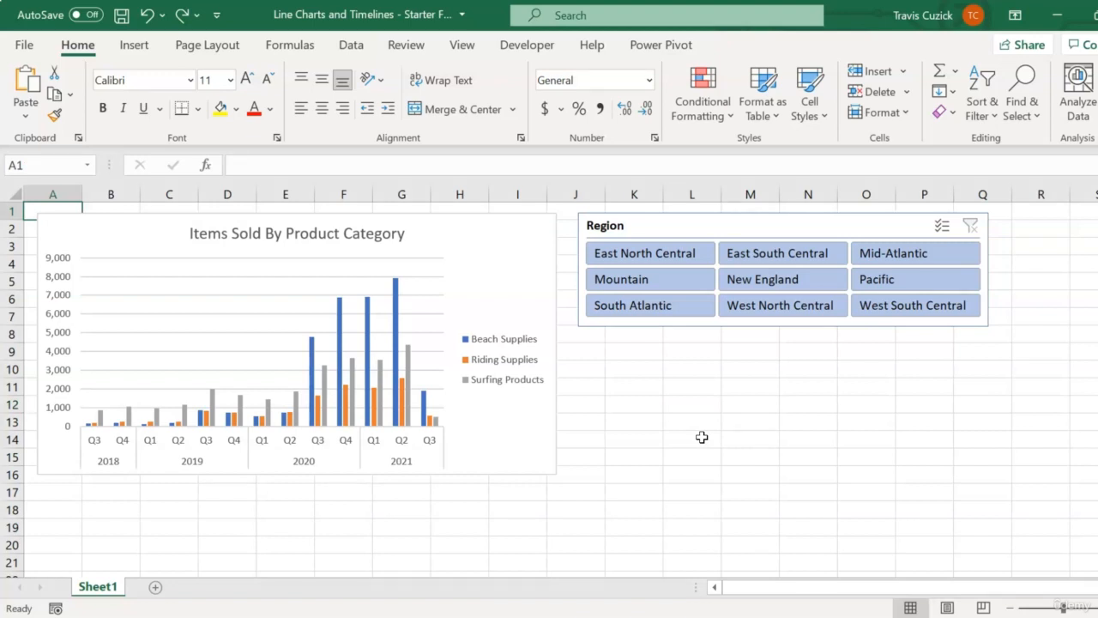
Change the Items Sold By Product Category chart from clustered column to the basic Line type
{"action": "left_click", "coordinate": [488, 276]}
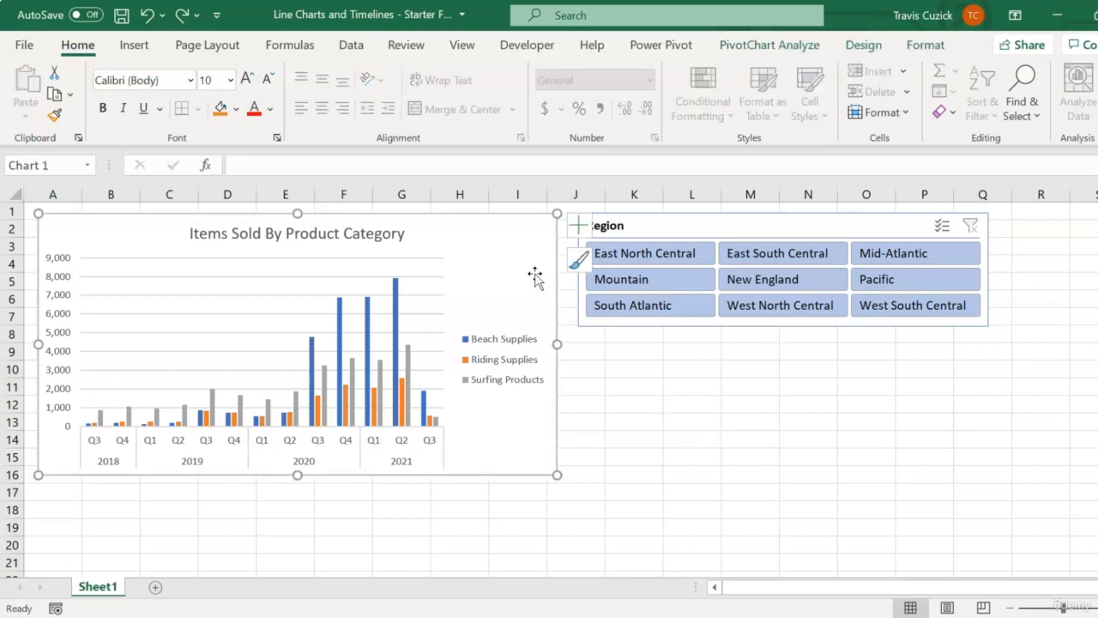
{"action": "left_click", "coordinate": [864, 46]}
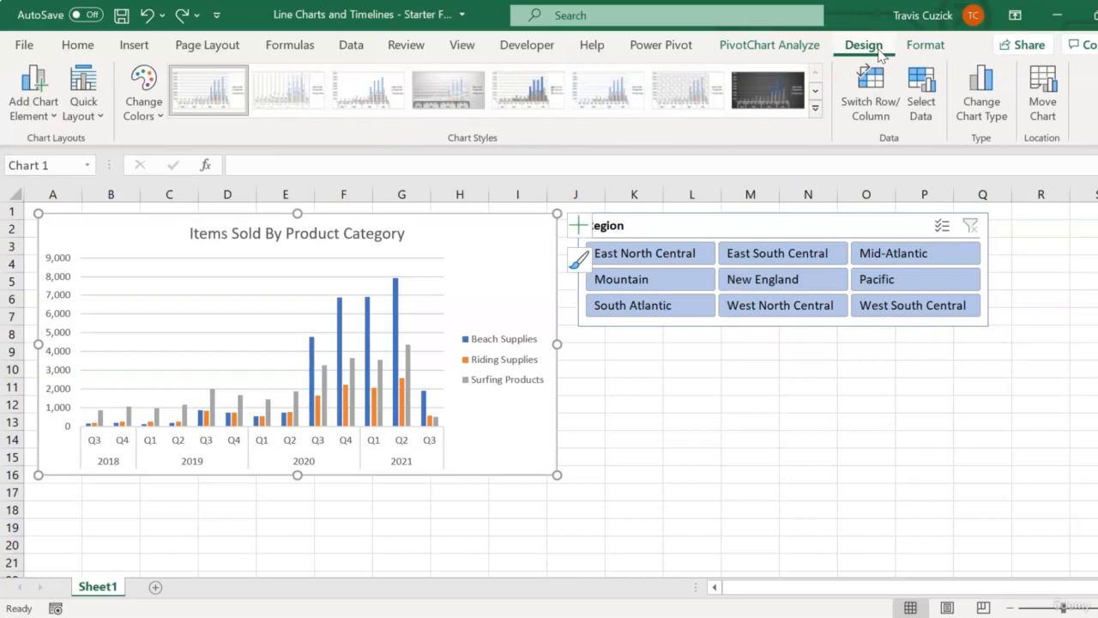
{"action": "left_click", "coordinate": [981, 103]}
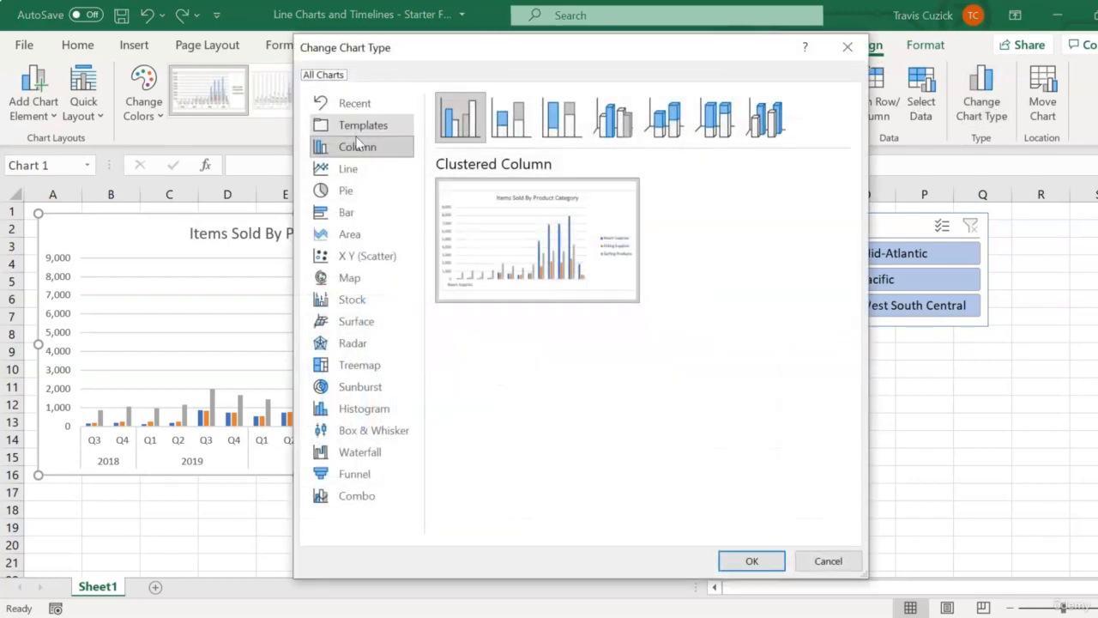
{"action": "left_click", "coordinate": [350, 169]}
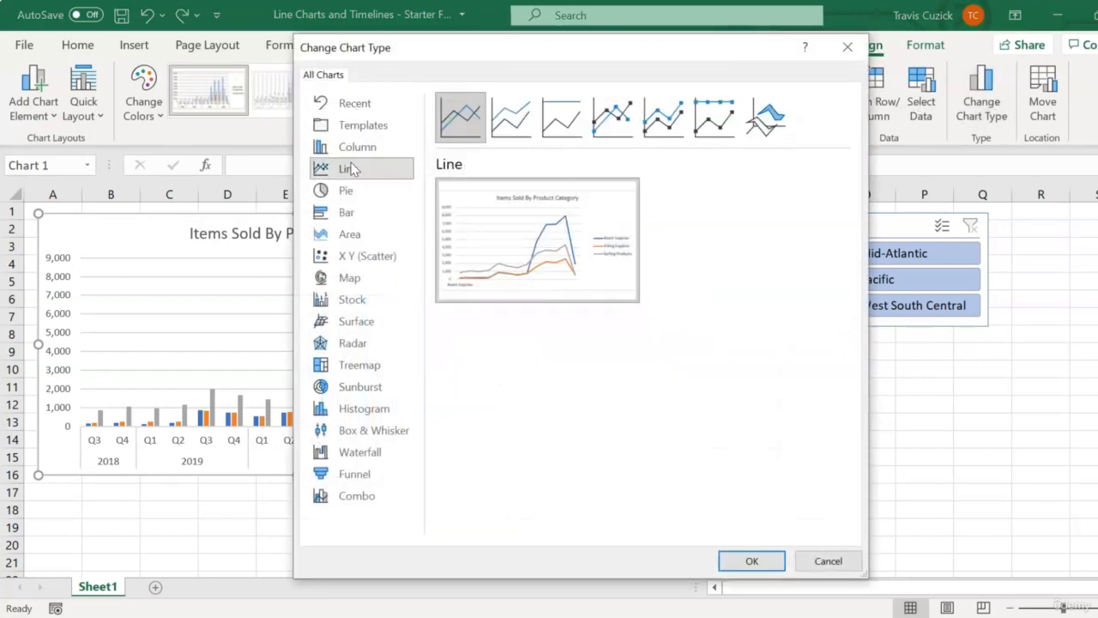
{"action": "left_click", "coordinate": [751, 559]}
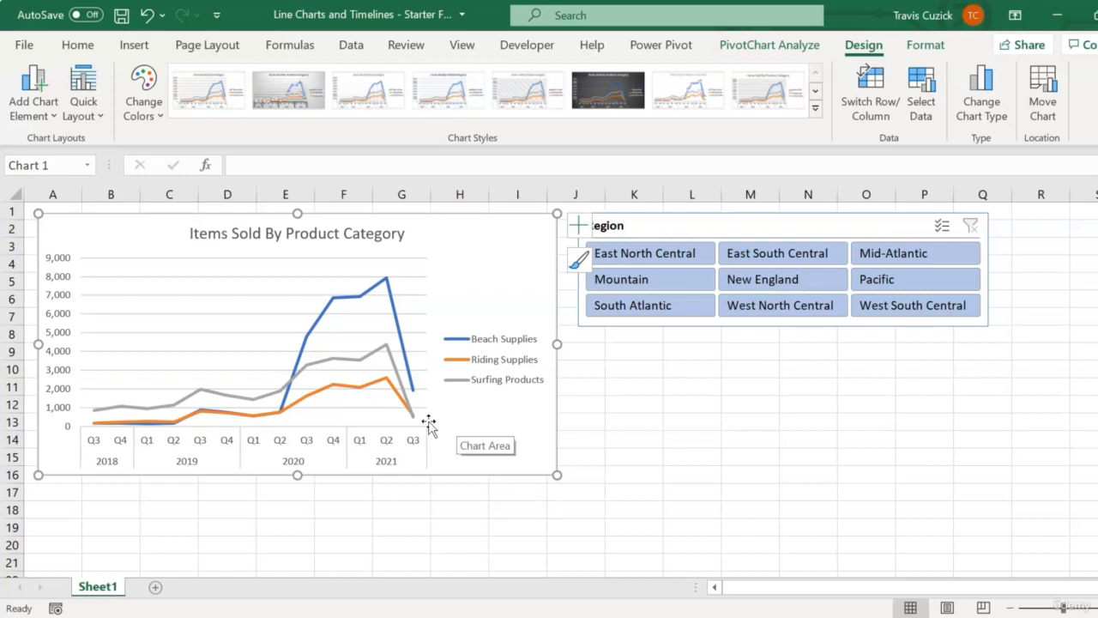
Add a linear trendline to the Beach Supplies series in the line chart
{"action": "mouse_move", "coordinate": [313, 334]}
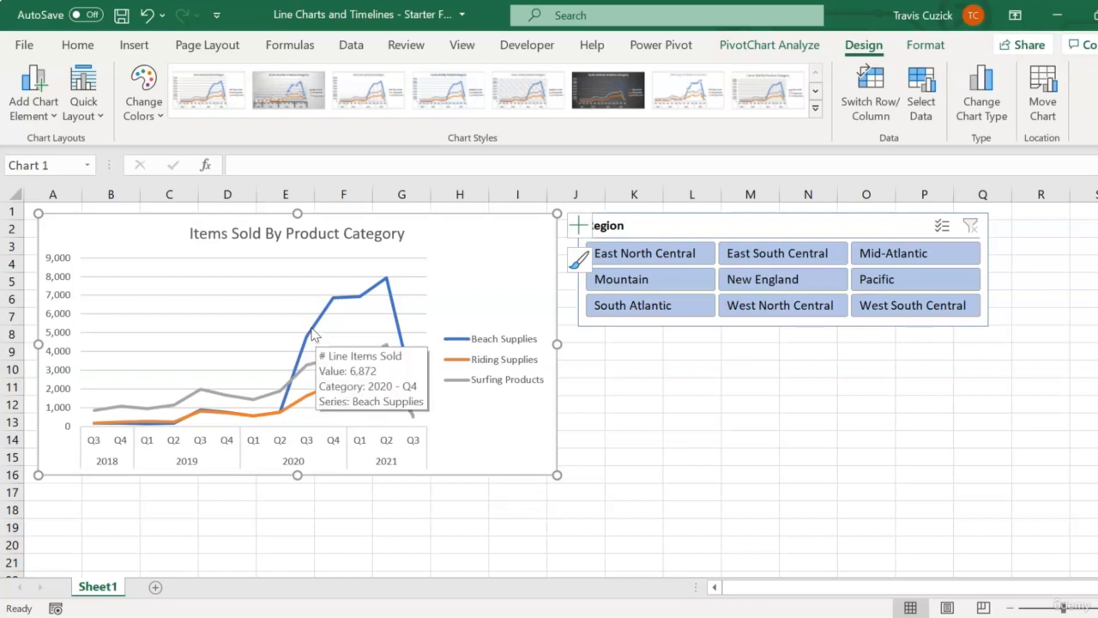
{"action": "left_click", "coordinate": [313, 334]}
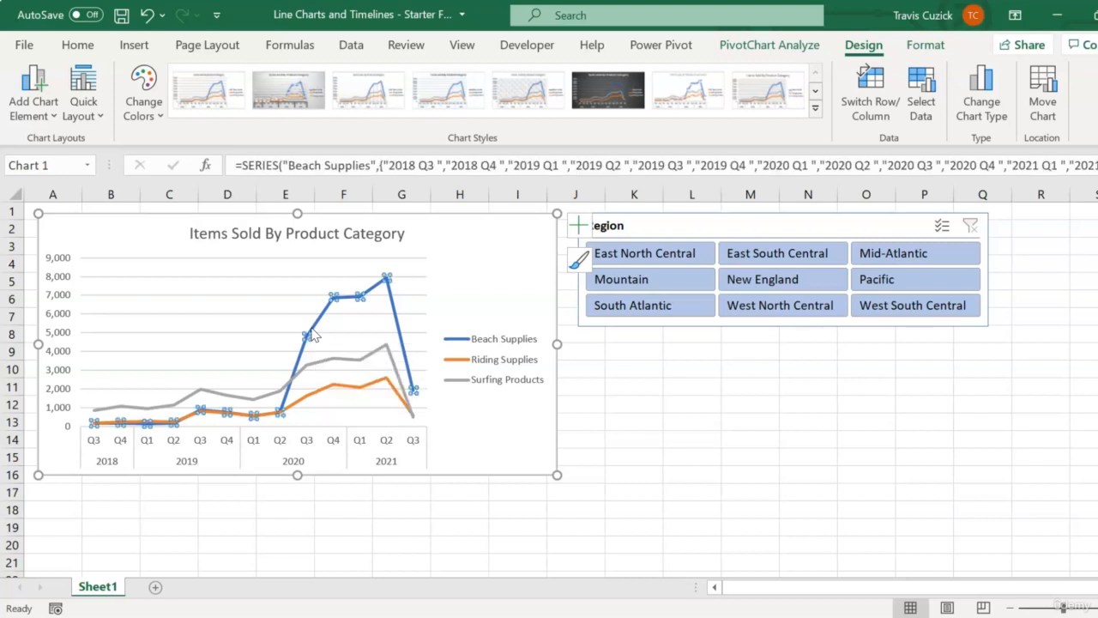
{"action": "right_click", "coordinate": [313, 335]}
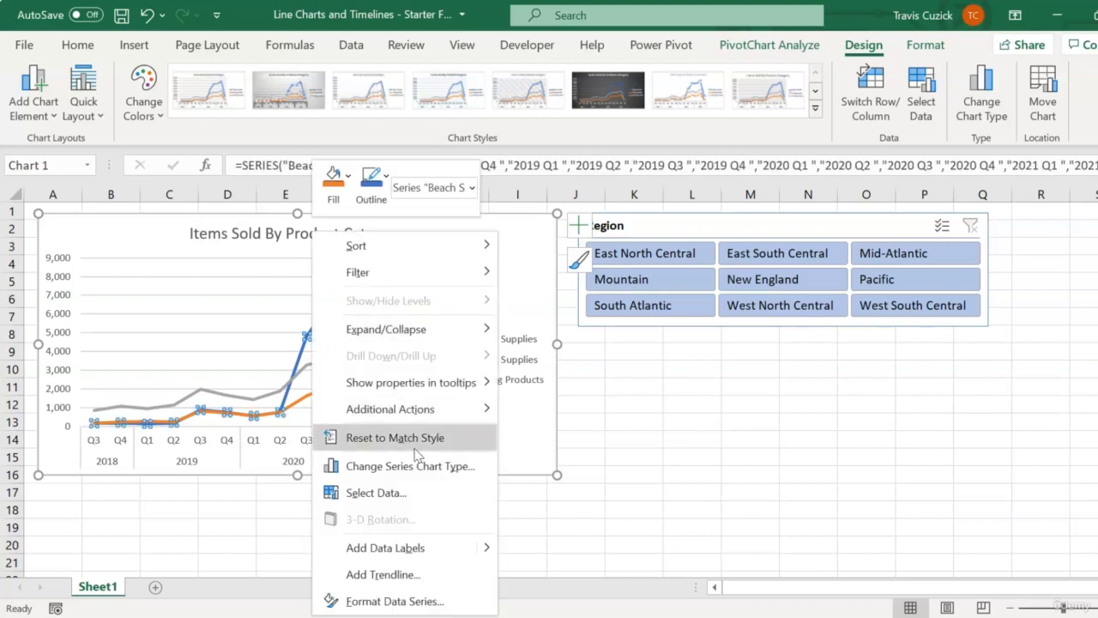
{"action": "left_click", "coordinate": [433, 579]}
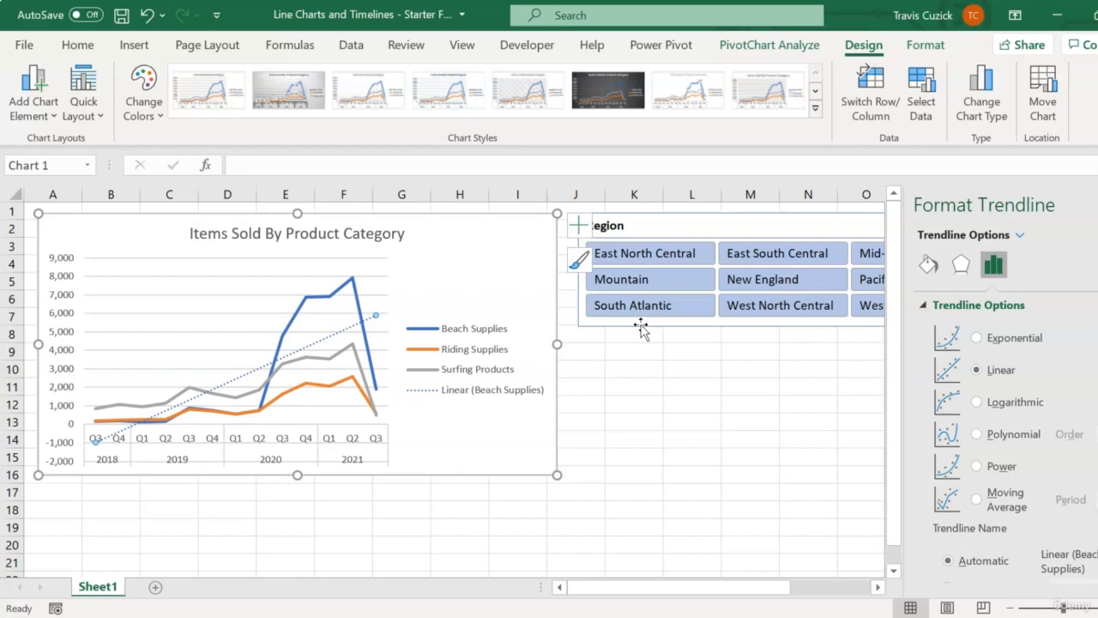
Change the Items Sold By Product Category chart to a Stacked Area chart
{"action": "left_click", "coordinate": [987, 101]}
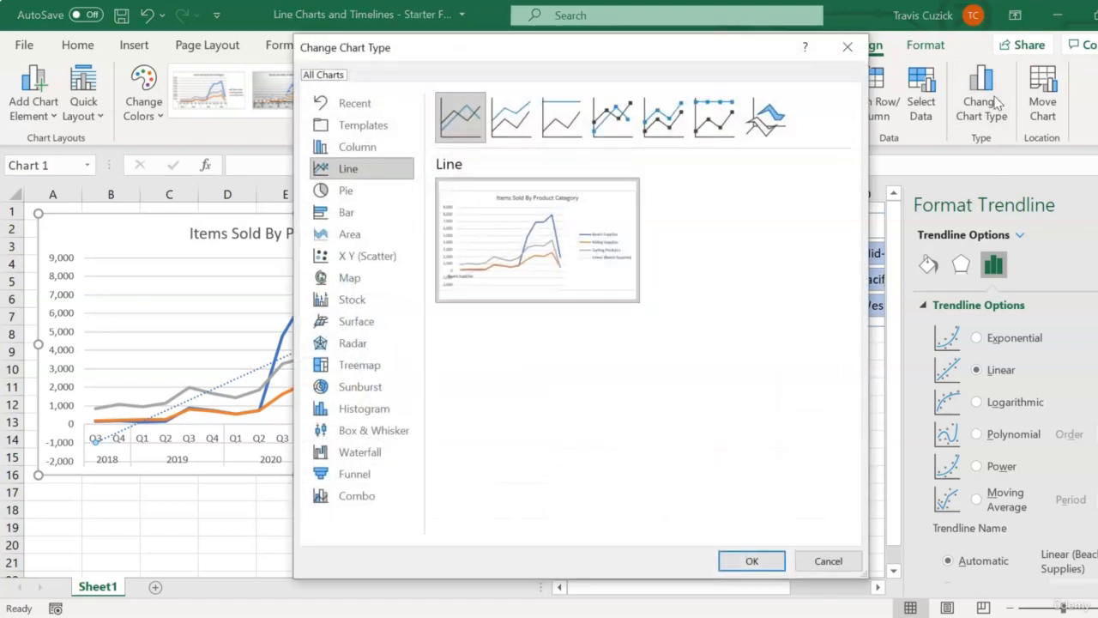
{"action": "left_click", "coordinate": [346, 236]}
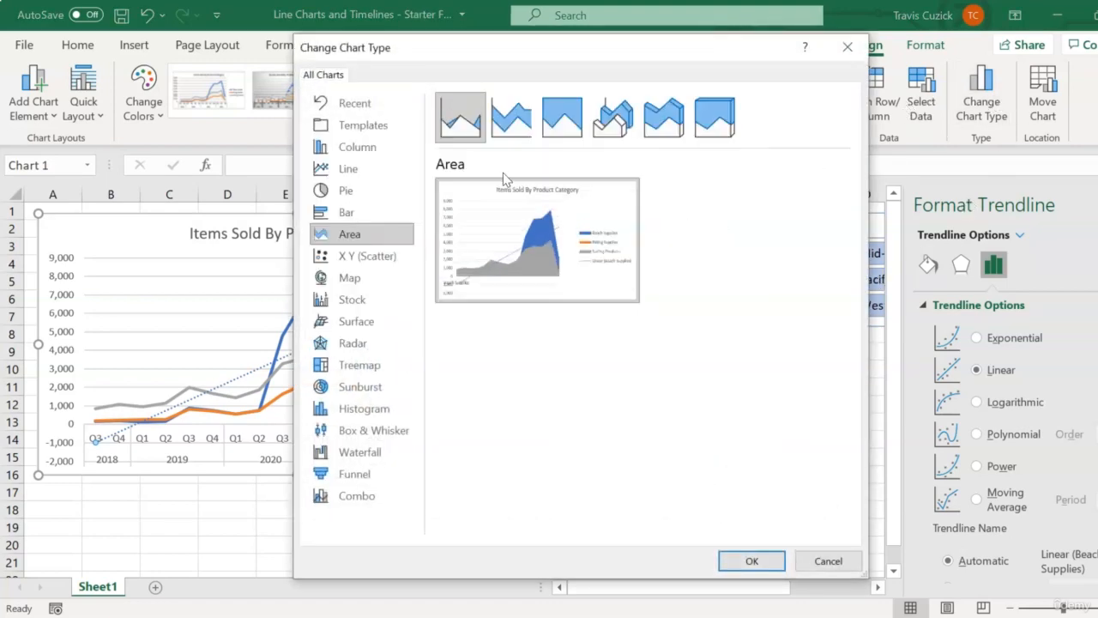
{"action": "left_click", "coordinate": [520, 127]}
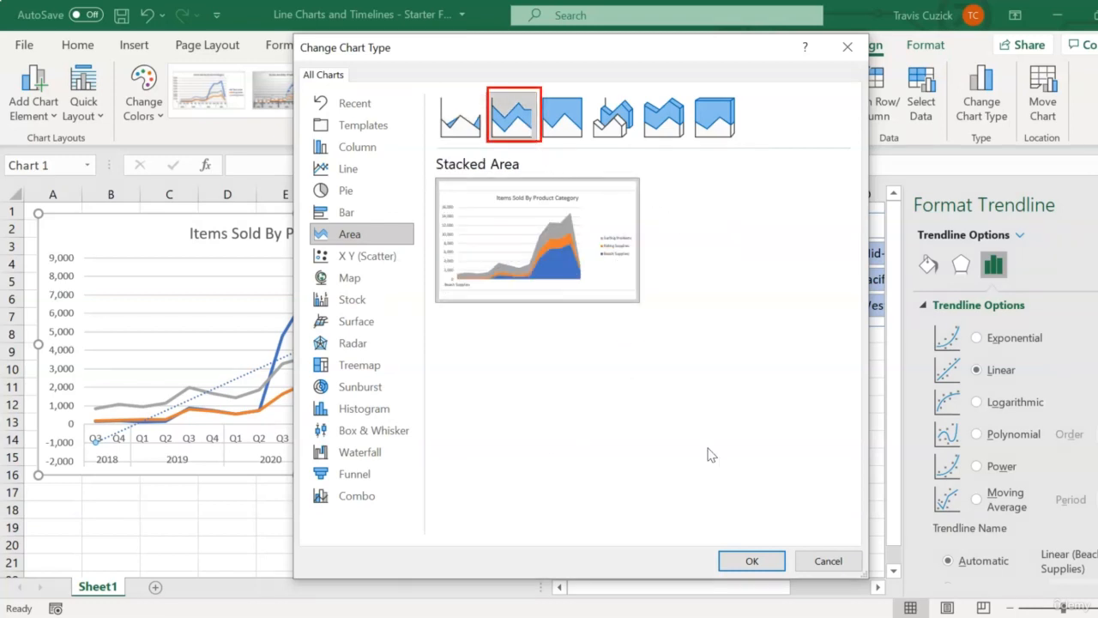
{"action": "left_click", "coordinate": [758, 560]}
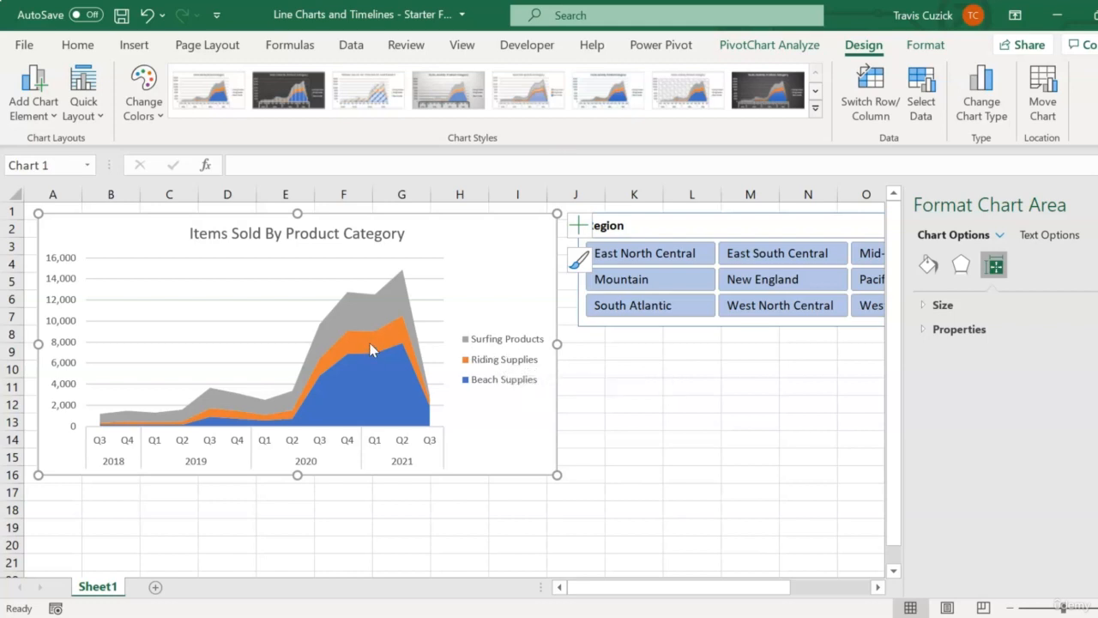
Check whether a trendline can be added to the Surfing Products series of the stacked area chart, and deselect the chart
{"action": "left_click", "coordinate": [368, 312]}
{"action": "right_click", "coordinate": [368, 311]}
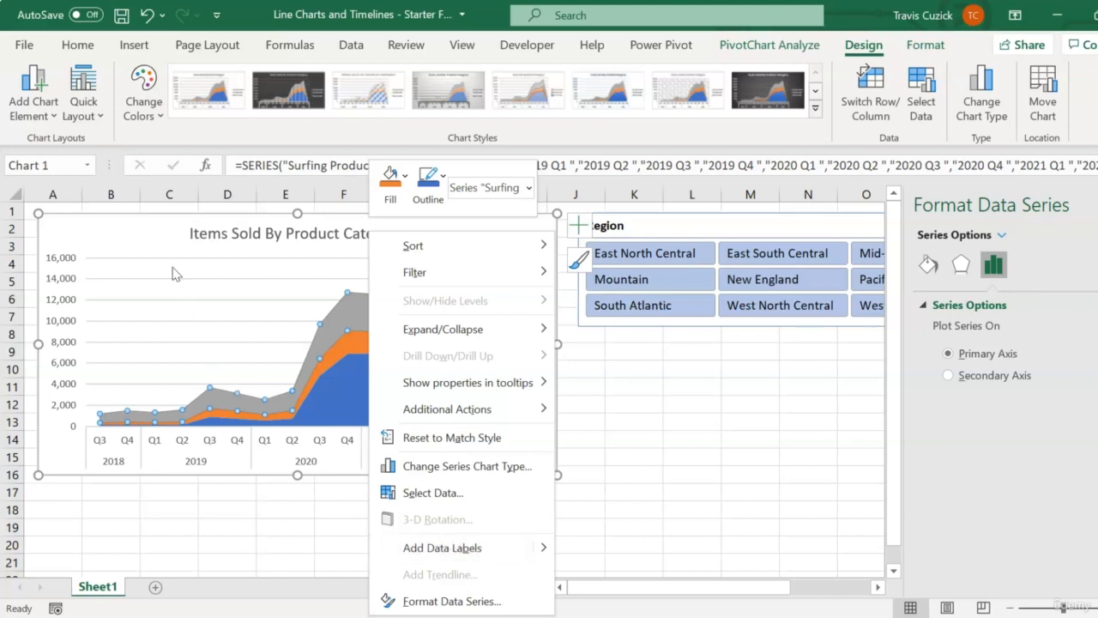
{"action": "key", "text": "Escape"}
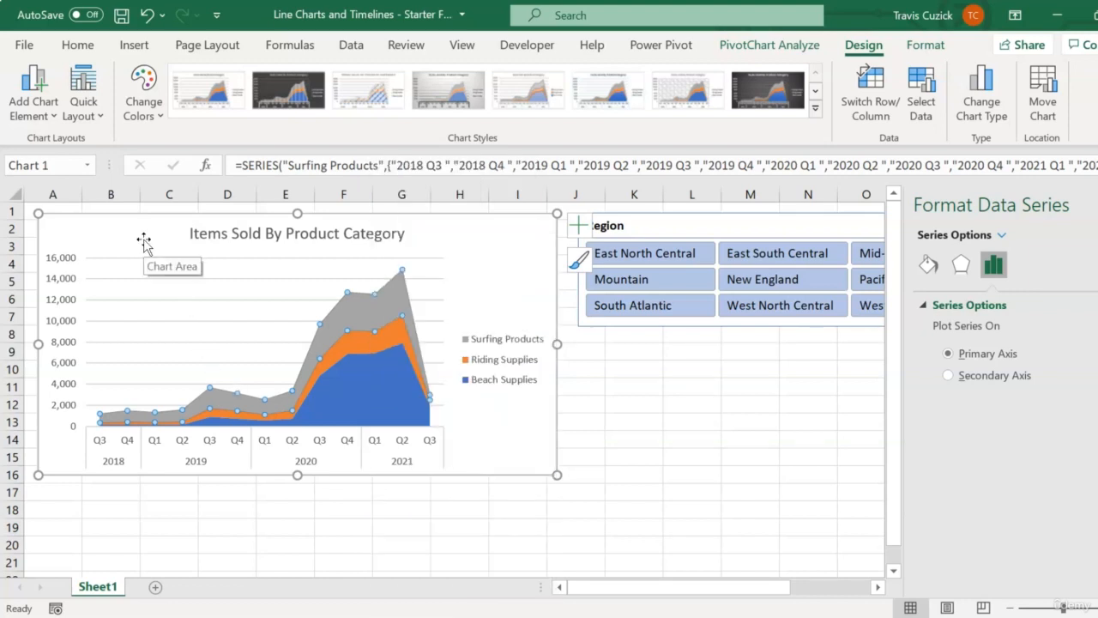
{"action": "left_click", "coordinate": [607, 368]}
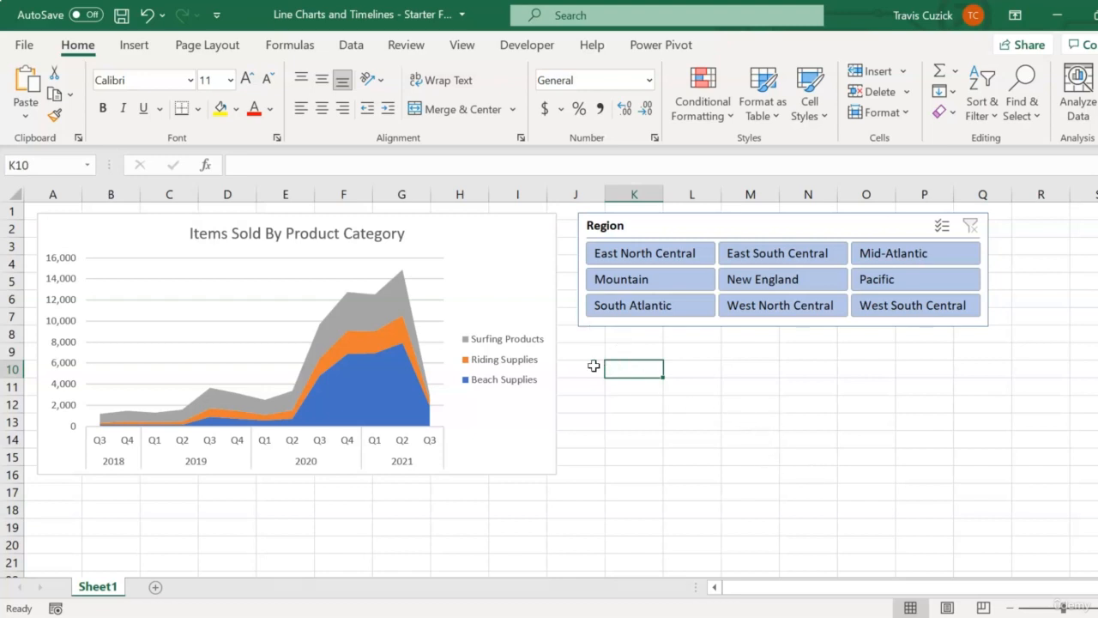
Insert a timeline for the Calendar table's Date field, place it directly below the Region slicer, and widen it to about the slicer's width
{"action": "left_click", "coordinate": [488, 232]}
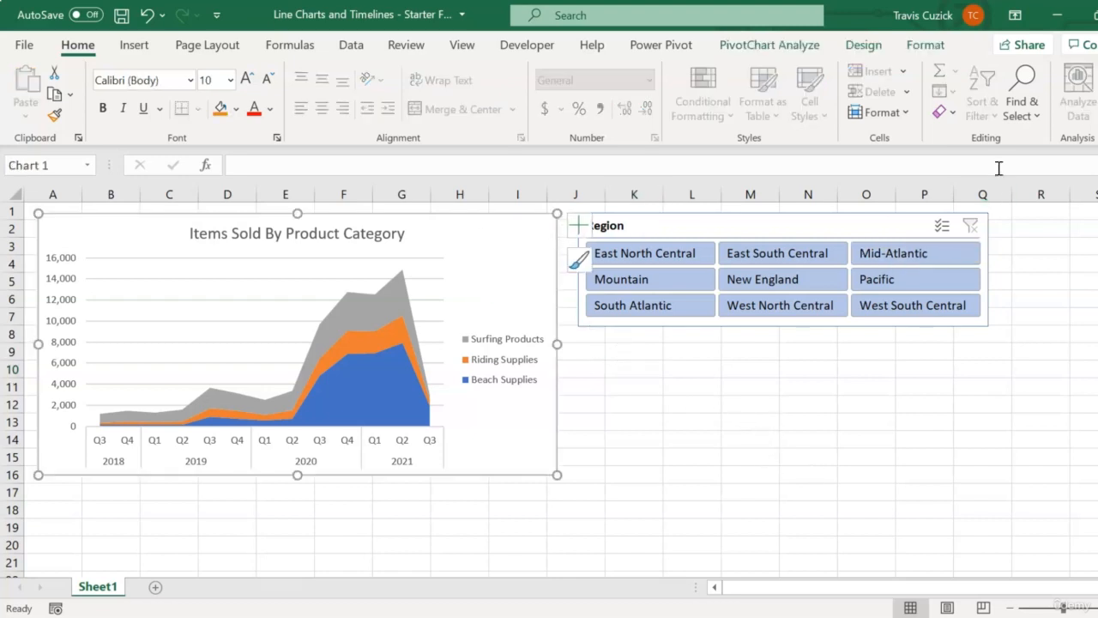
{"action": "left_click", "coordinate": [798, 47]}
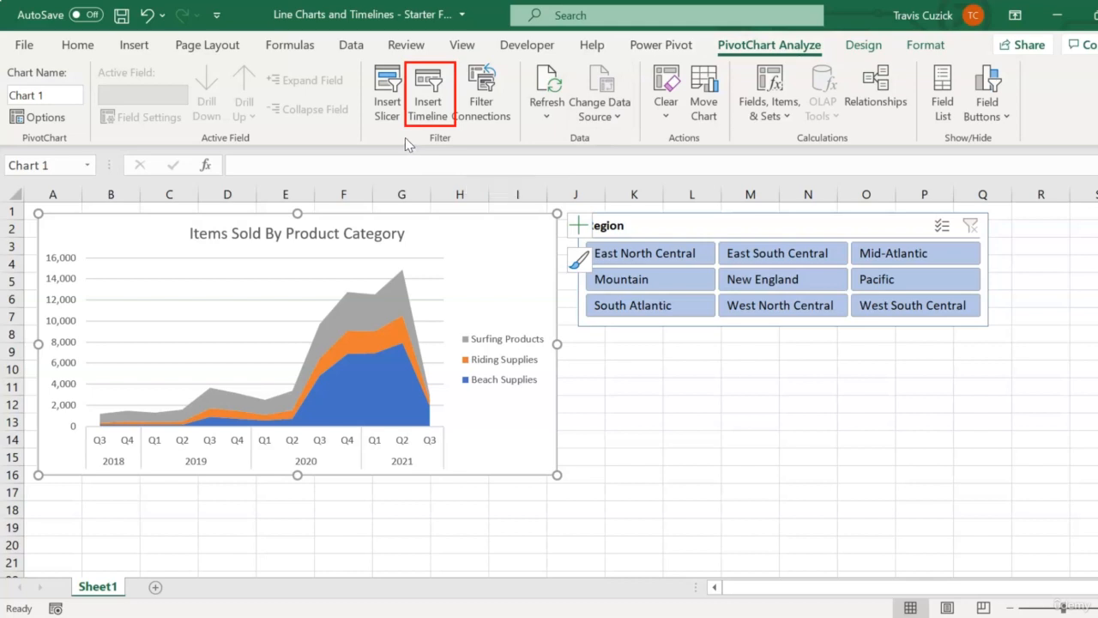
{"action": "left_click", "coordinate": [429, 98]}
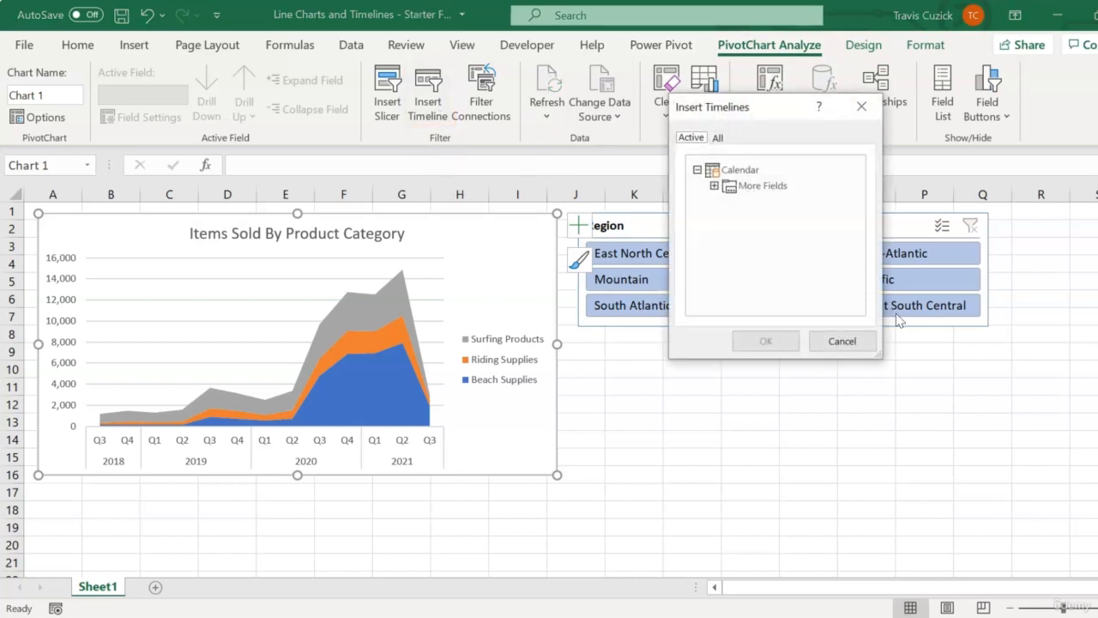
{"action": "left_click", "coordinate": [714, 186]}
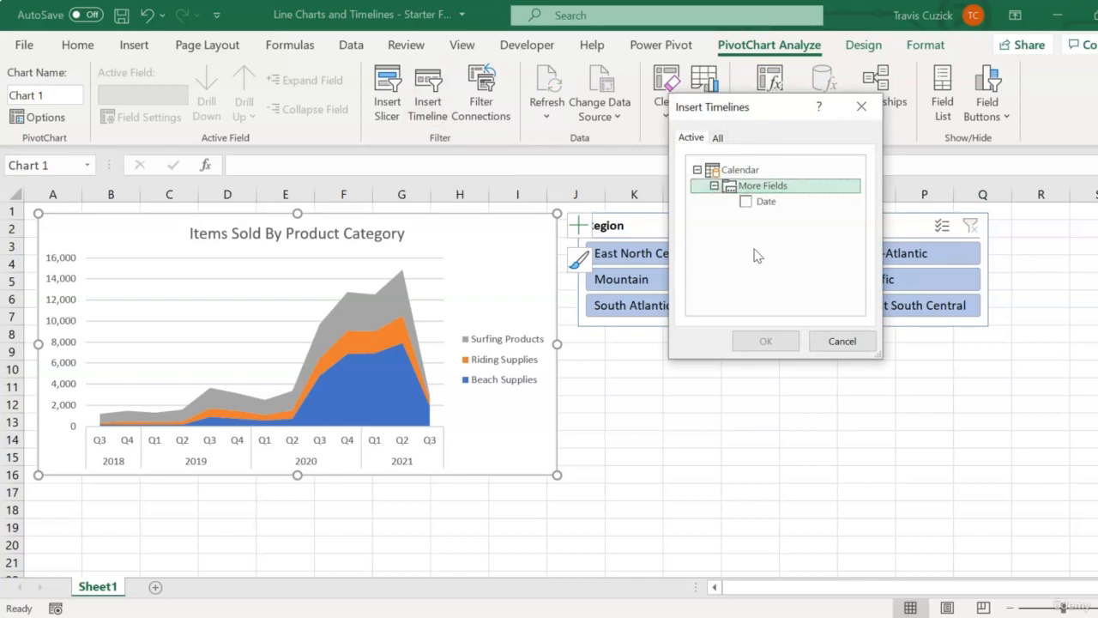
{"action": "left_click", "coordinate": [746, 203]}
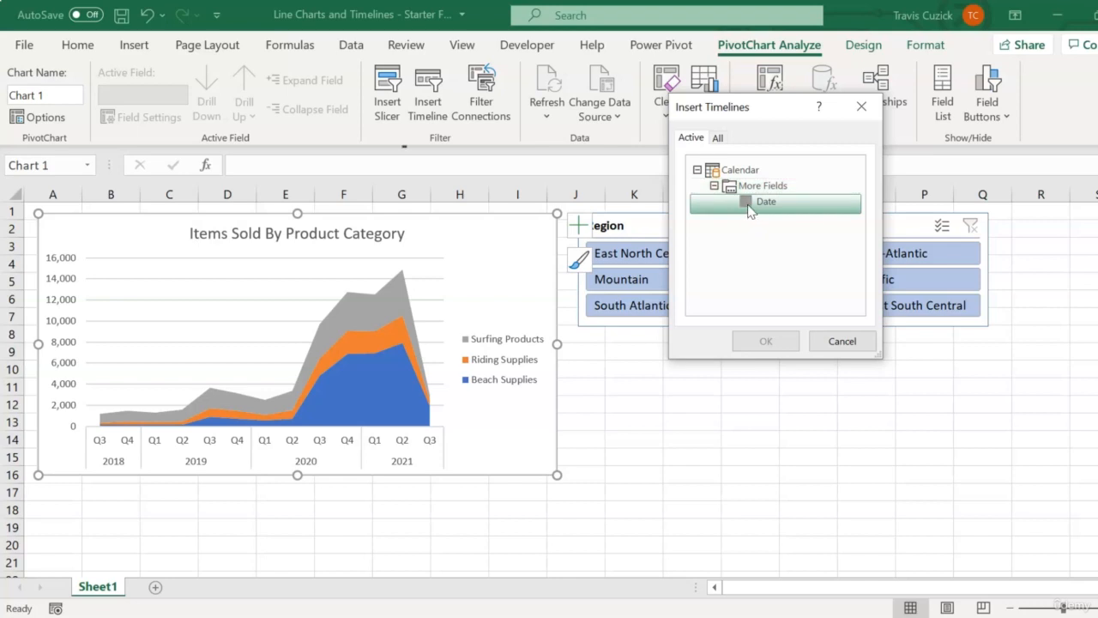
{"action": "left_click", "coordinate": [770, 342]}
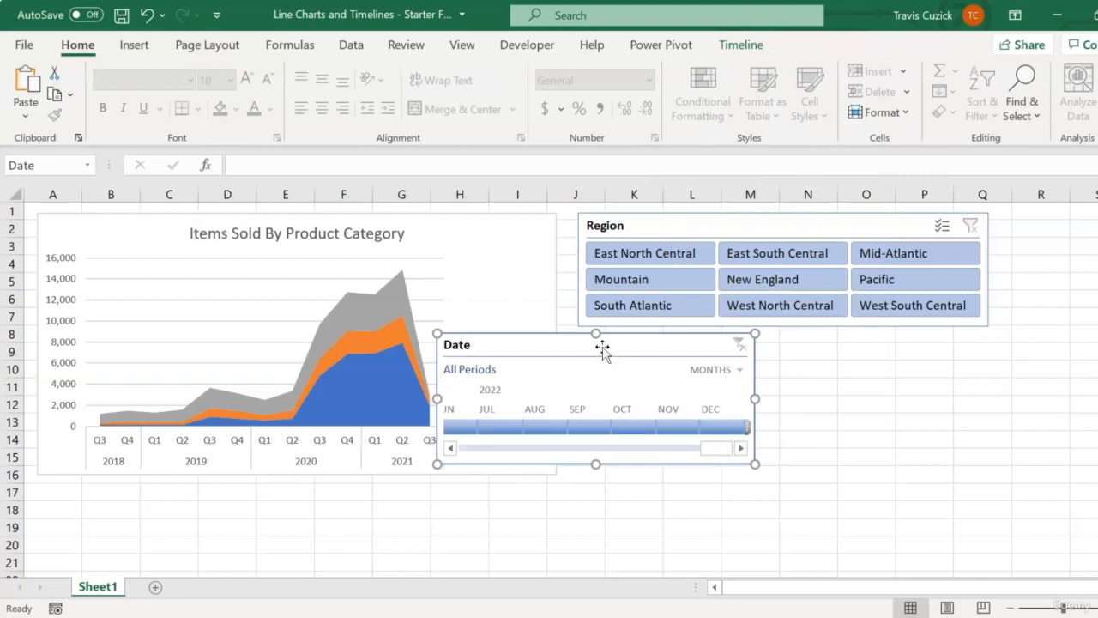
{"action": "left_click_drag", "start_coordinate": [603, 350], "coordinate": [742, 355]}
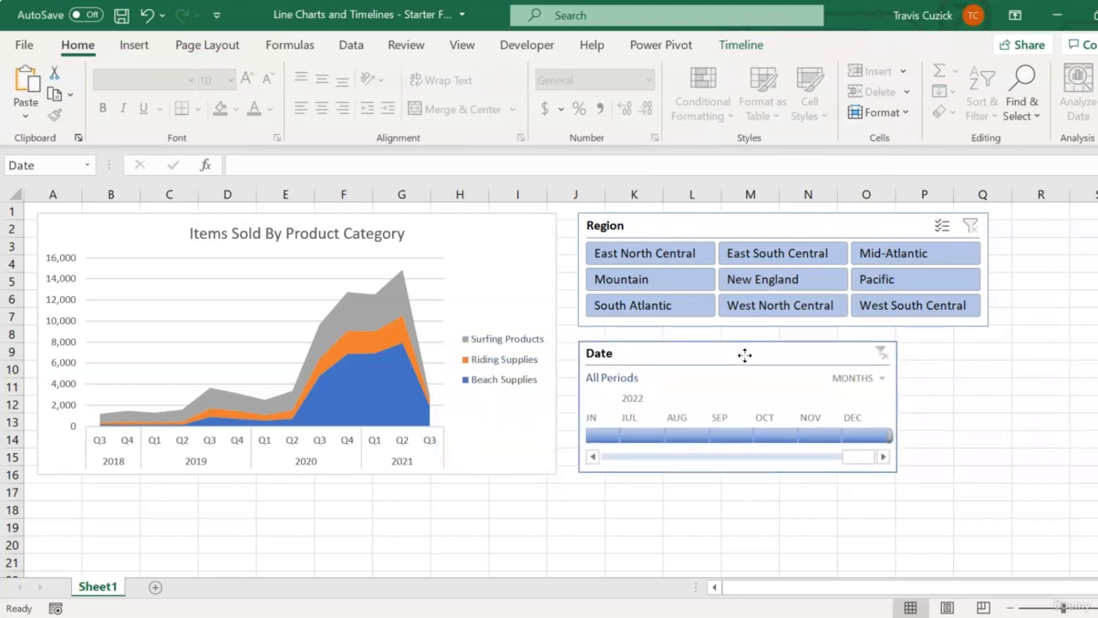
{"action": "left_click_drag", "start_coordinate": [894, 471], "coordinate": [997, 464]}
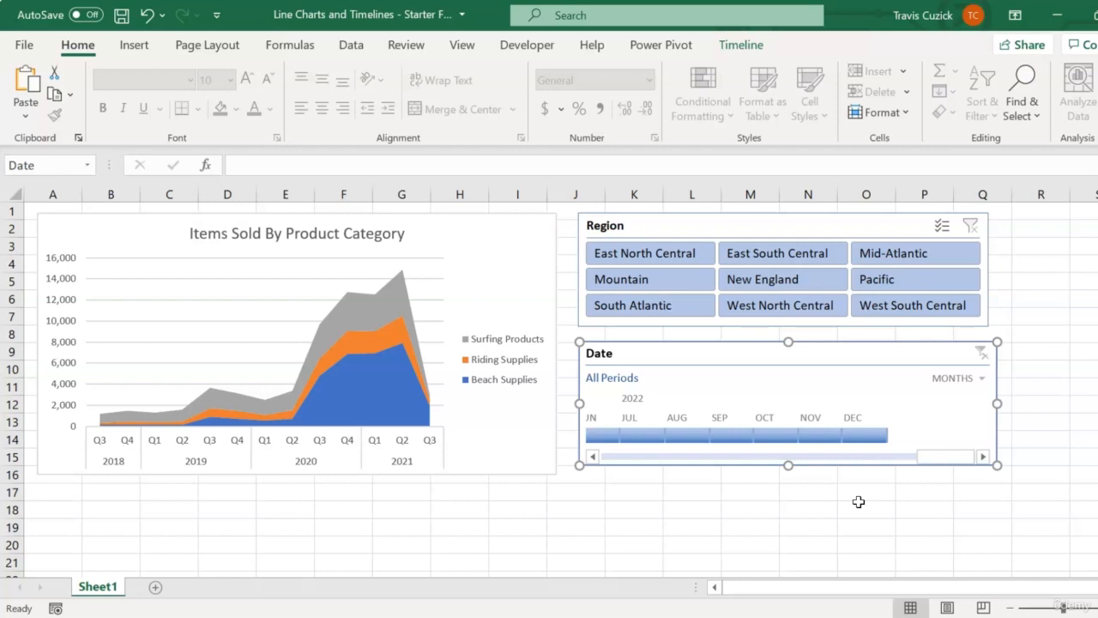
Replace the Quarter field with Month on the chart's axis, keeping Year, and hide the field list
{"action": "left_click", "coordinate": [479, 257]}
{"action": "left_click", "coordinate": [755, 46]}
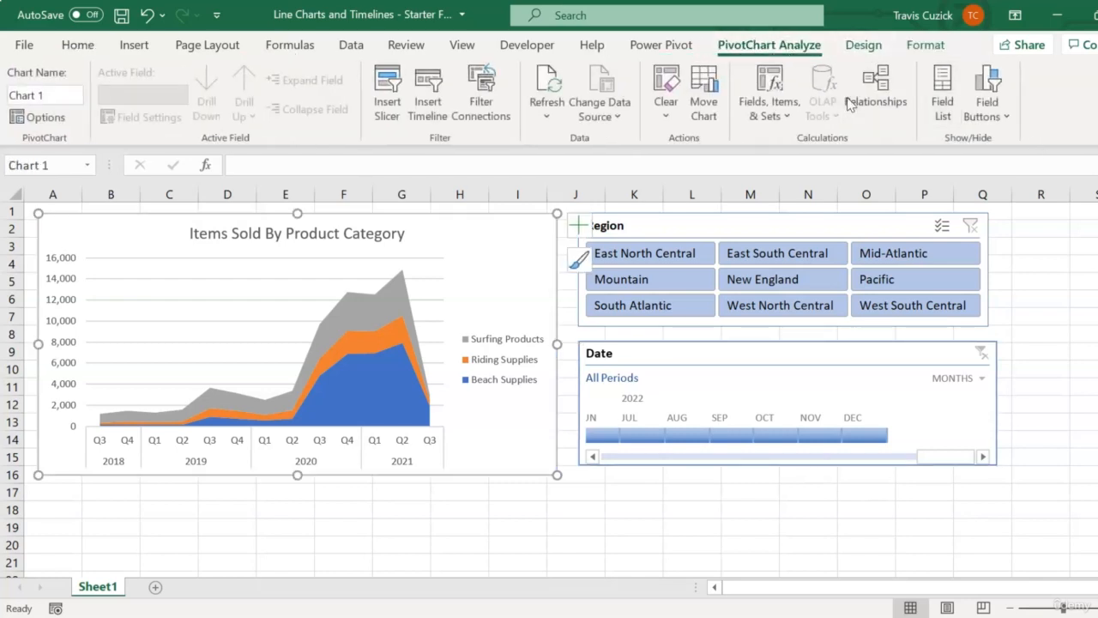
{"action": "left_click", "coordinate": [942, 94]}
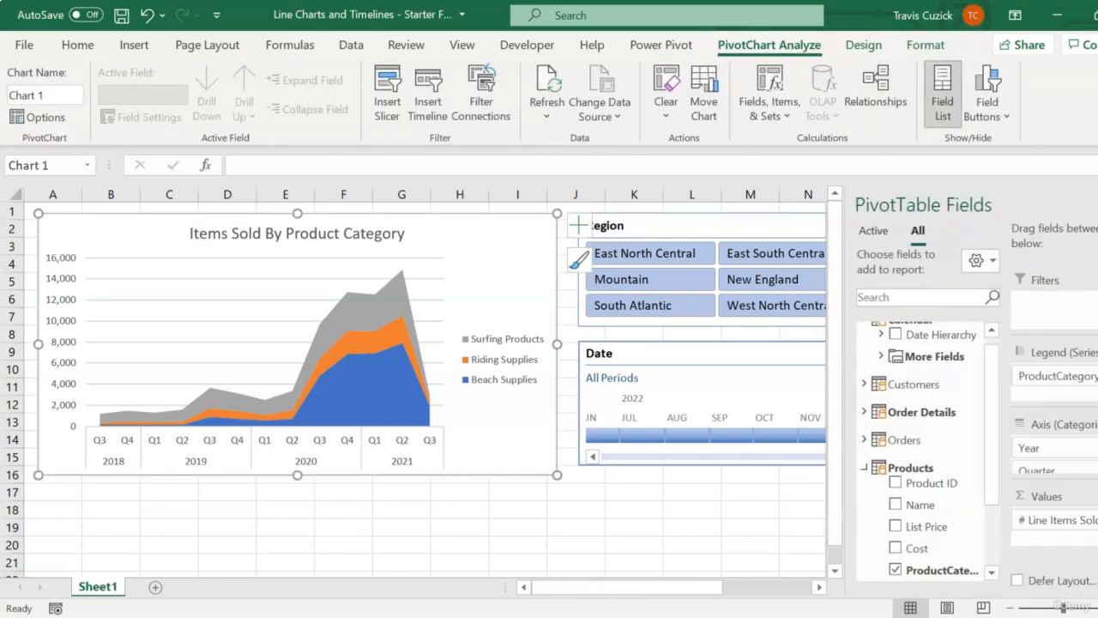
{"action": "left_click", "coordinate": [1037, 470]}
{"action": "left_click", "coordinate": [1029, 427]}
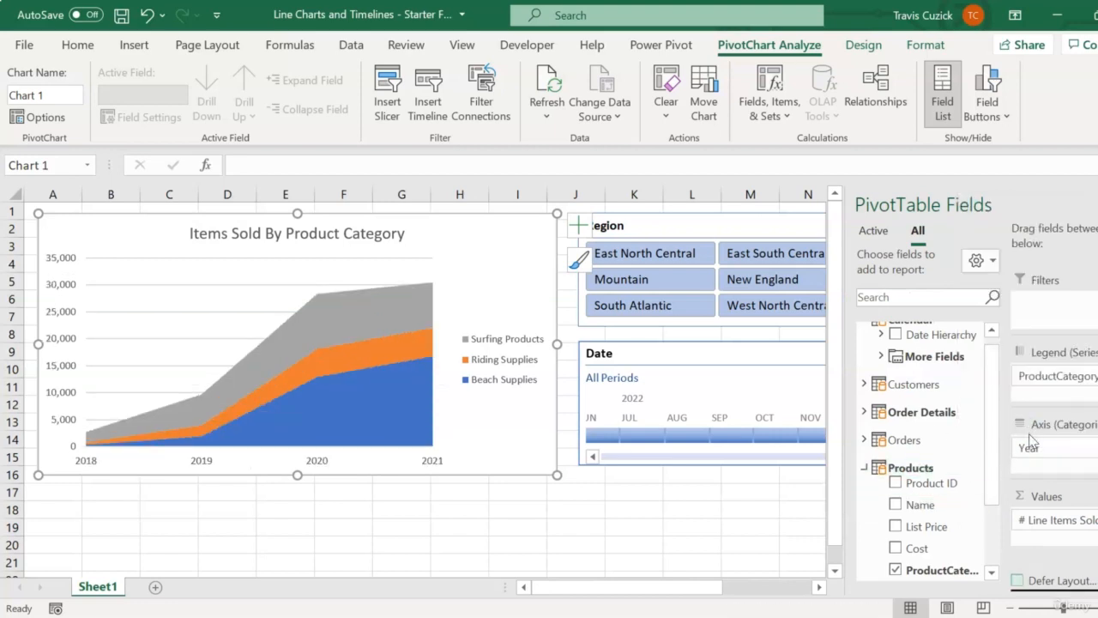
{"action": "left_click", "coordinate": [881, 356]}
{"action": "left_click", "coordinate": [911, 435]}
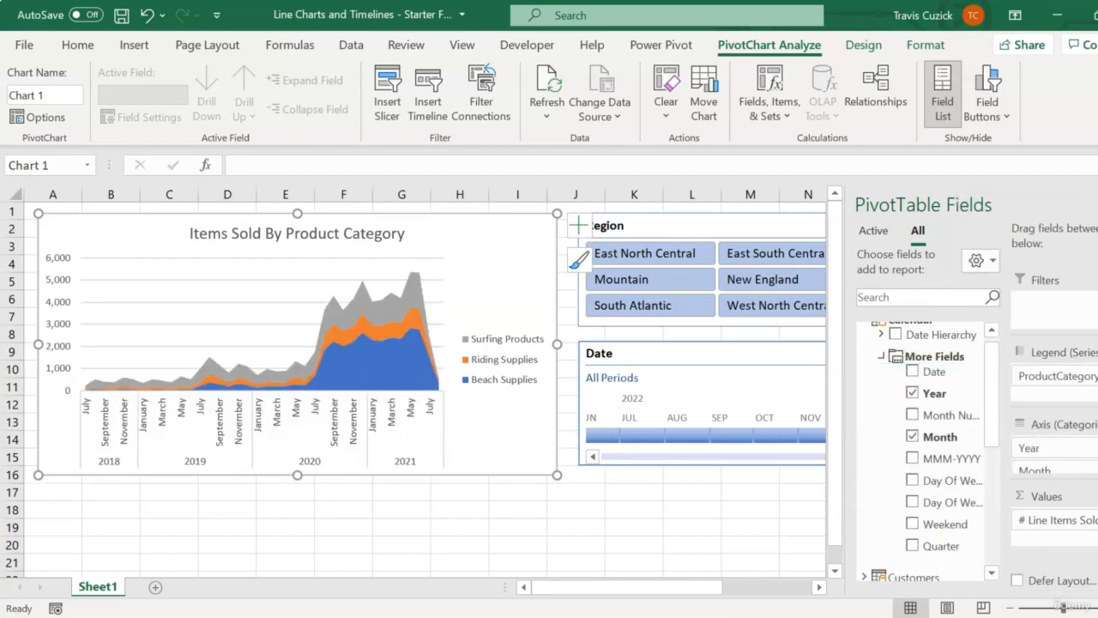
{"action": "left_click", "coordinate": [1097, 204]}
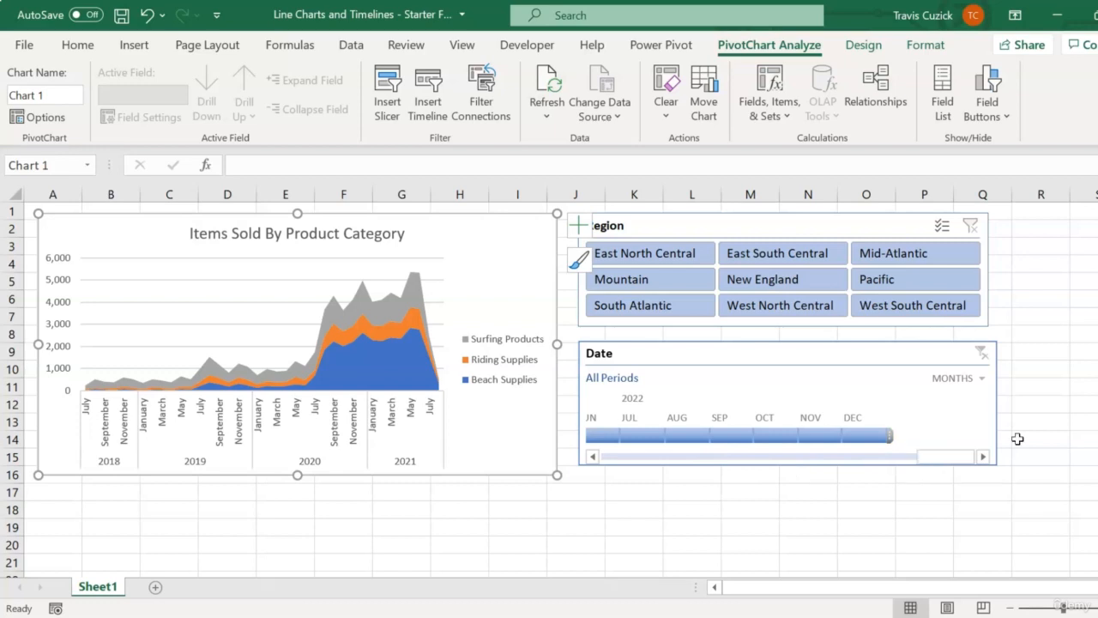
Set the Date timeline to Years and filter the chart to the period 2019 - 2020
{"action": "left_click", "coordinate": [983, 385]}
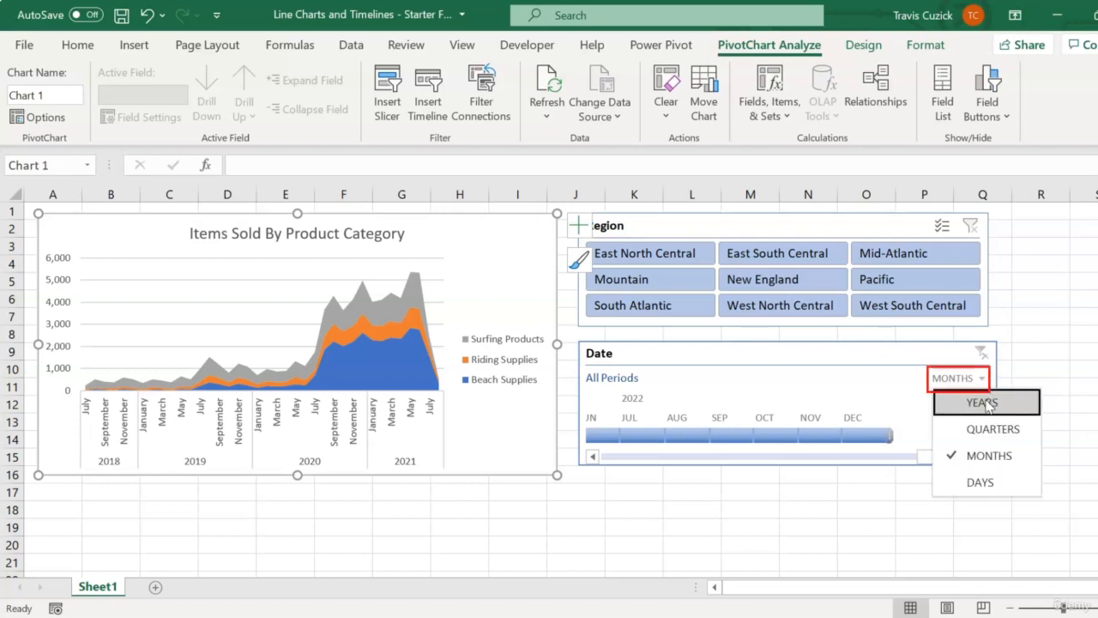
{"action": "left_click", "coordinate": [985, 403]}
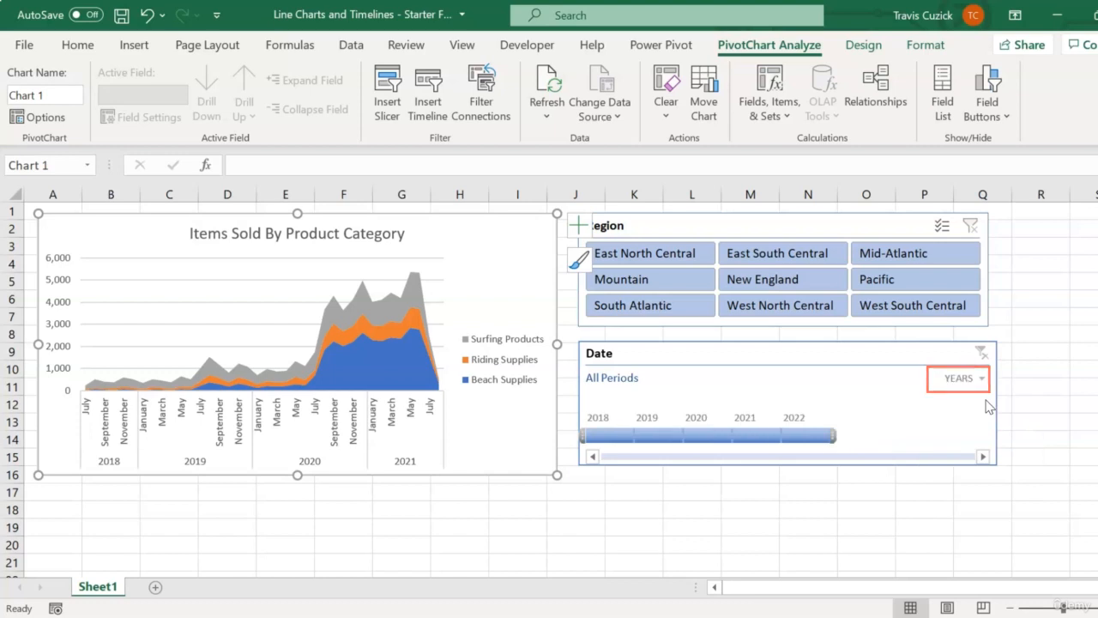
{"action": "left_click", "coordinate": [711, 435]}
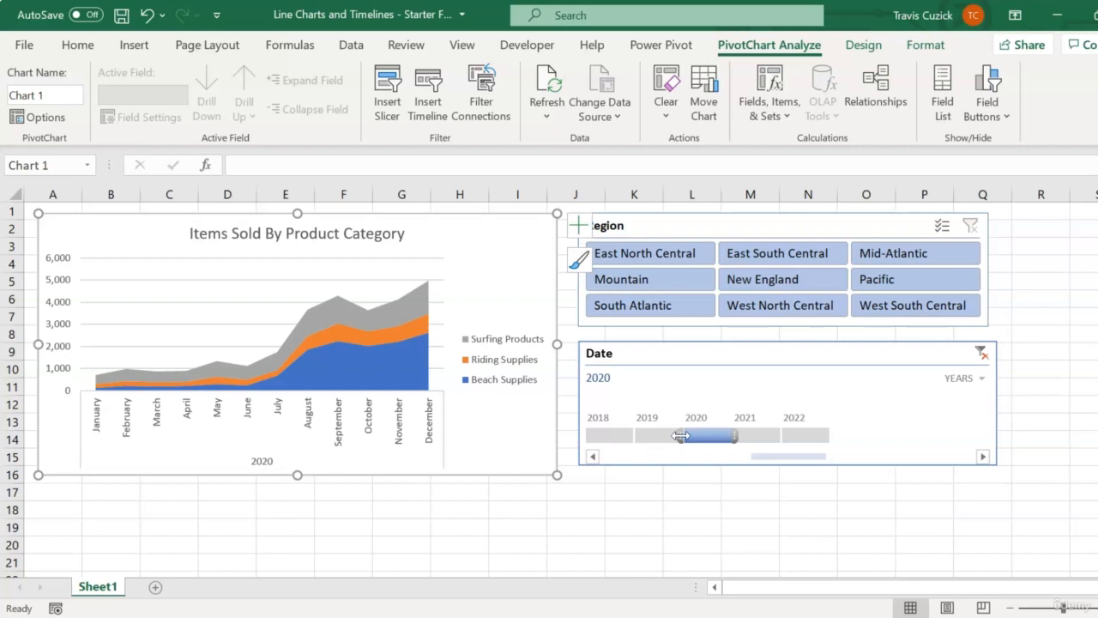
{"action": "left_click_drag", "start_coordinate": [680, 436], "coordinate": [645, 438]}
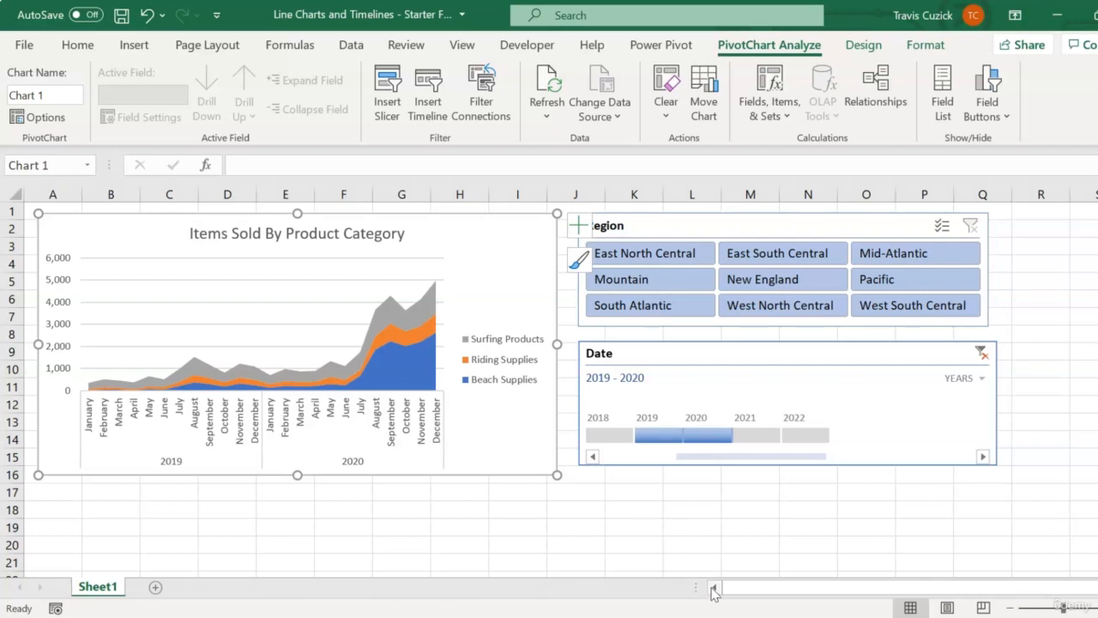
Clear the Date timeline filter and filter the chart by Quarters from Q1 2020 through Q4 2021
{"action": "left_click", "coordinate": [980, 354]}
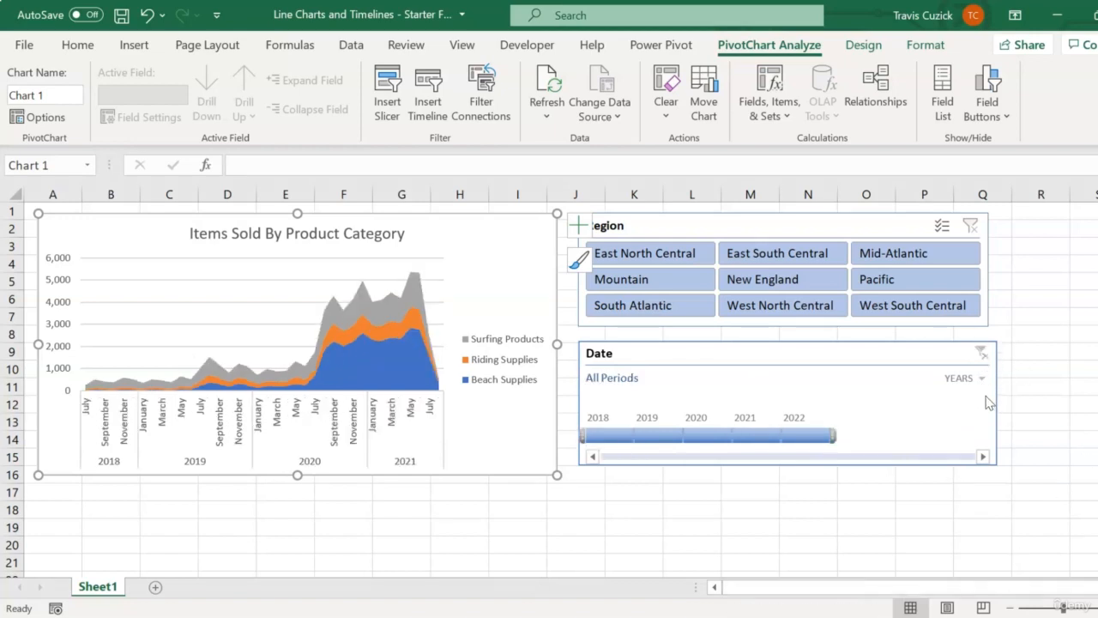
{"action": "left_click", "coordinate": [982, 379]}
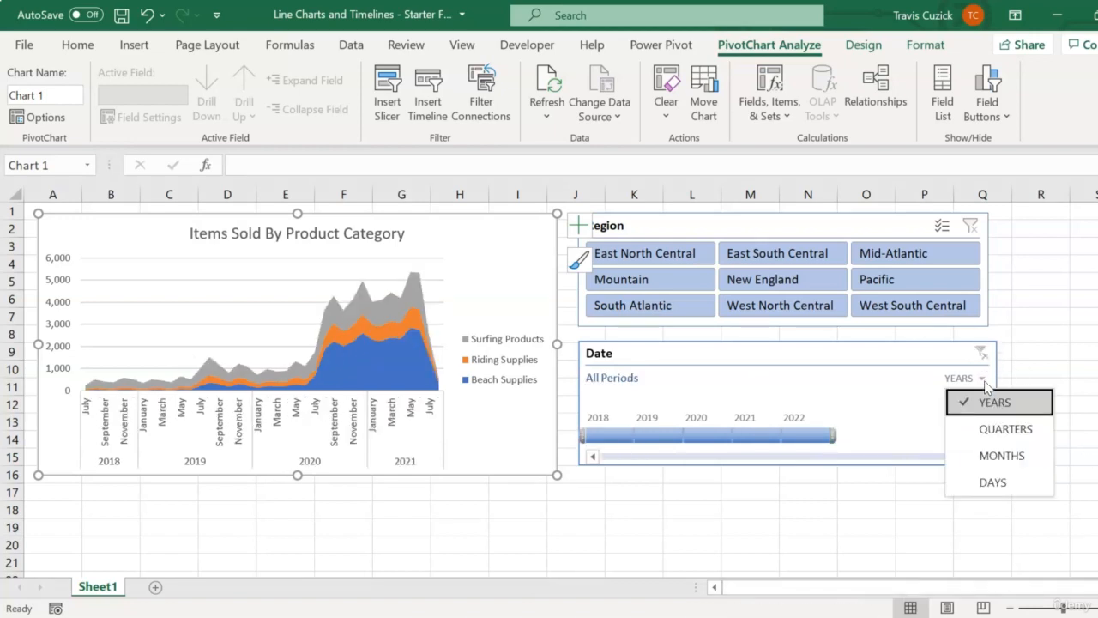
{"action": "left_click", "coordinate": [984, 429]}
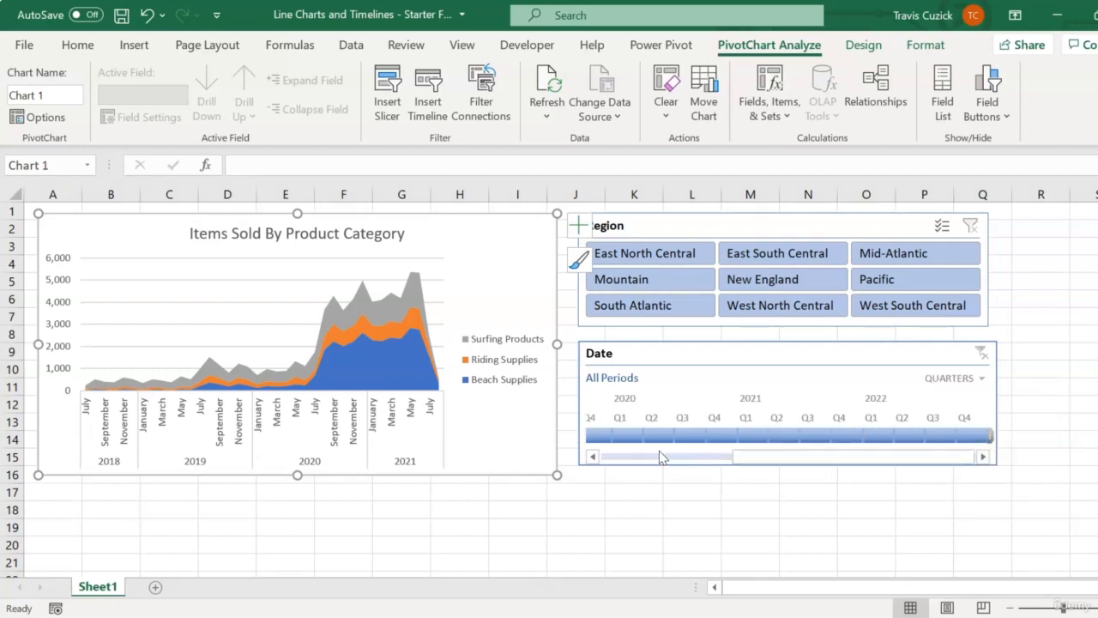
{"action": "left_click", "coordinate": [639, 437]}
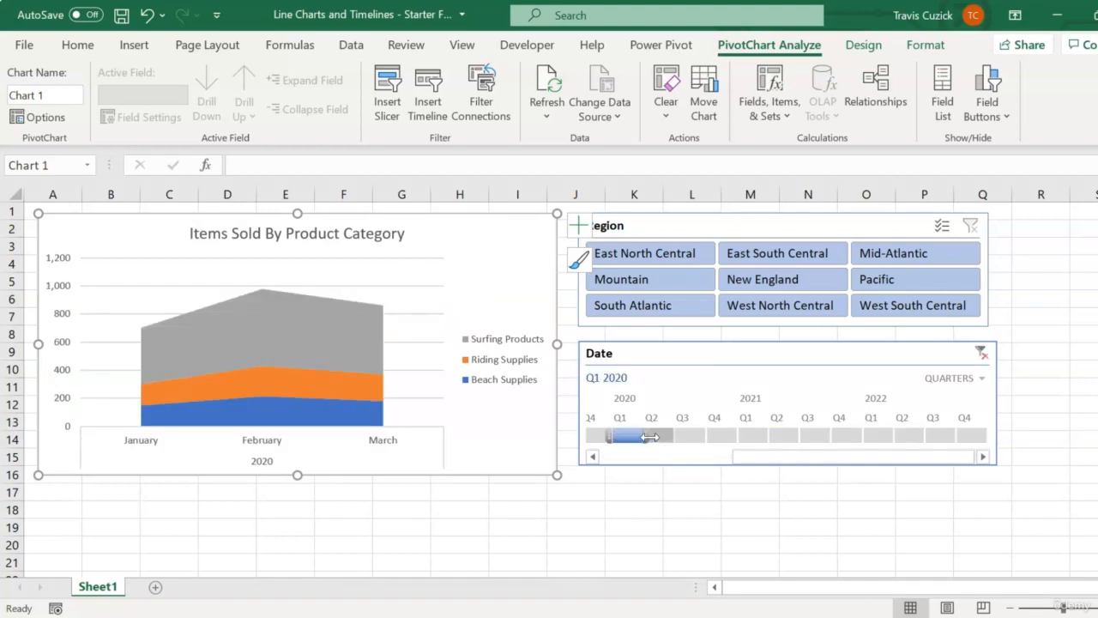
{"action": "left_click_drag", "start_coordinate": [649, 437], "coordinate": [864, 439]}
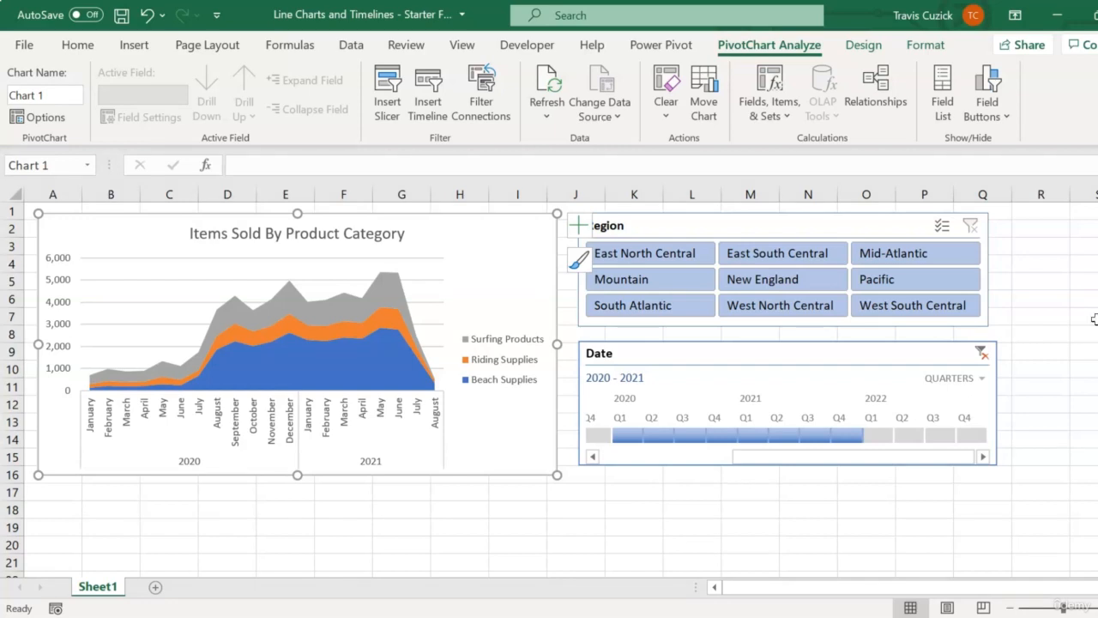
Remove the Year and Month fields from the chart's axis and move ProductCategory from the legend to the axis
{"action": "left_click", "coordinate": [941, 88]}
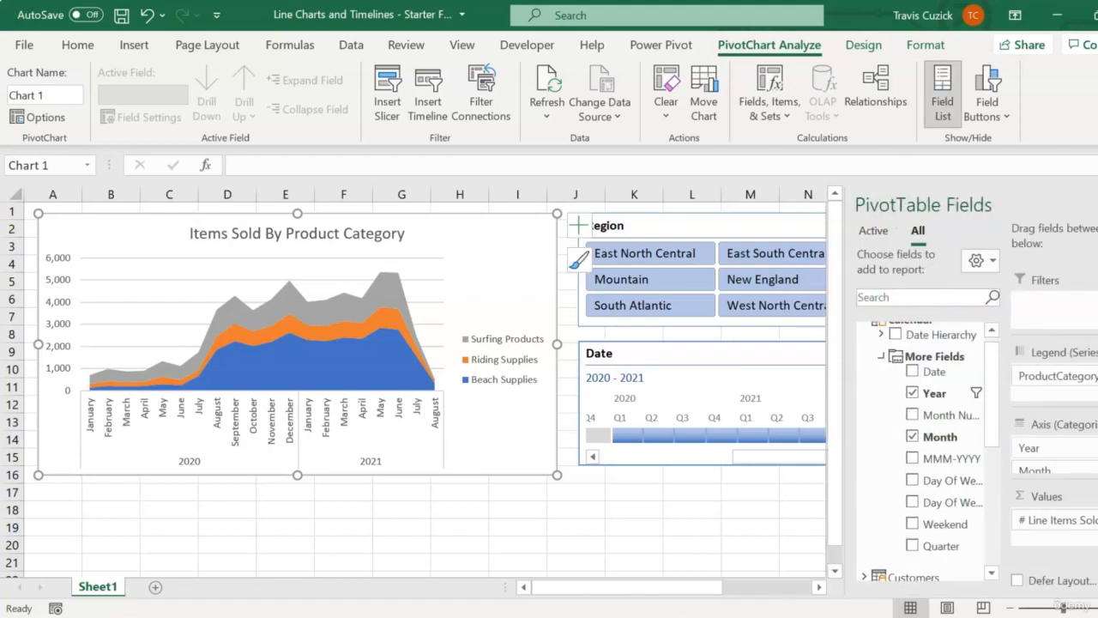
{"action": "left_click", "coordinate": [1064, 447]}
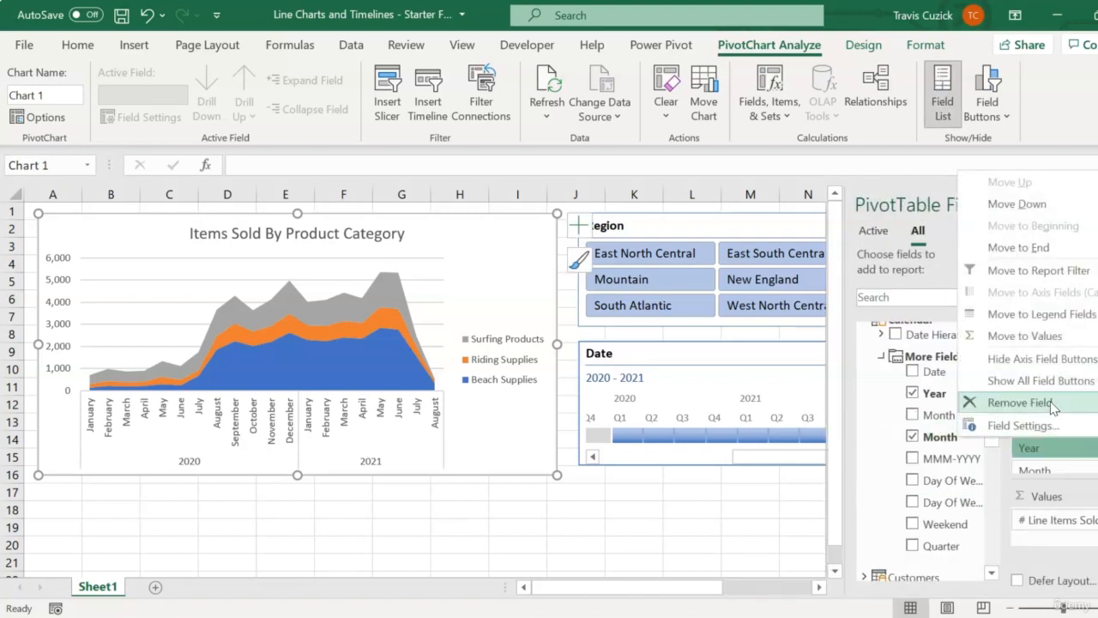
{"action": "left_click", "coordinate": [1016, 400]}
{"action": "left_click", "coordinate": [1055, 447]}
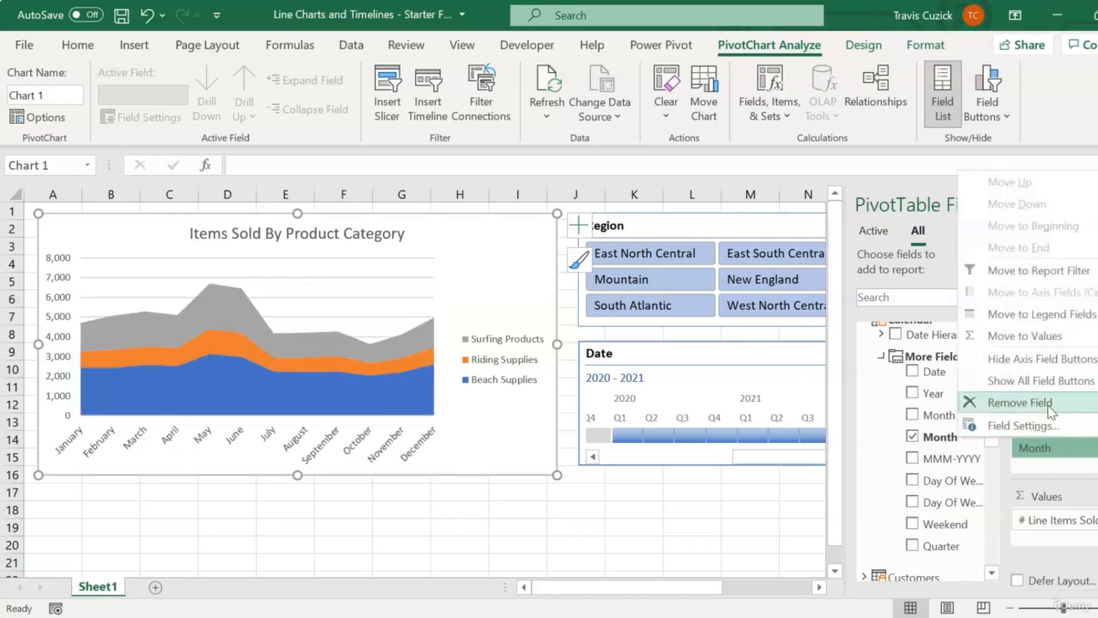
{"action": "left_click", "coordinate": [1046, 401]}
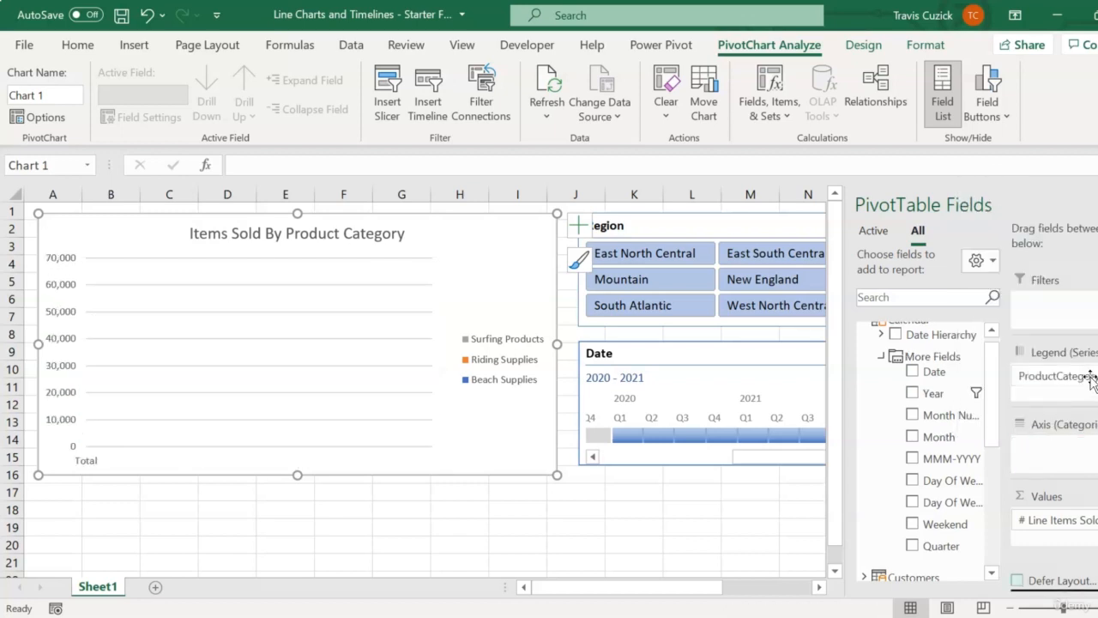
{"action": "left_click_drag", "start_coordinate": [1090, 378], "coordinate": [1088, 448]}
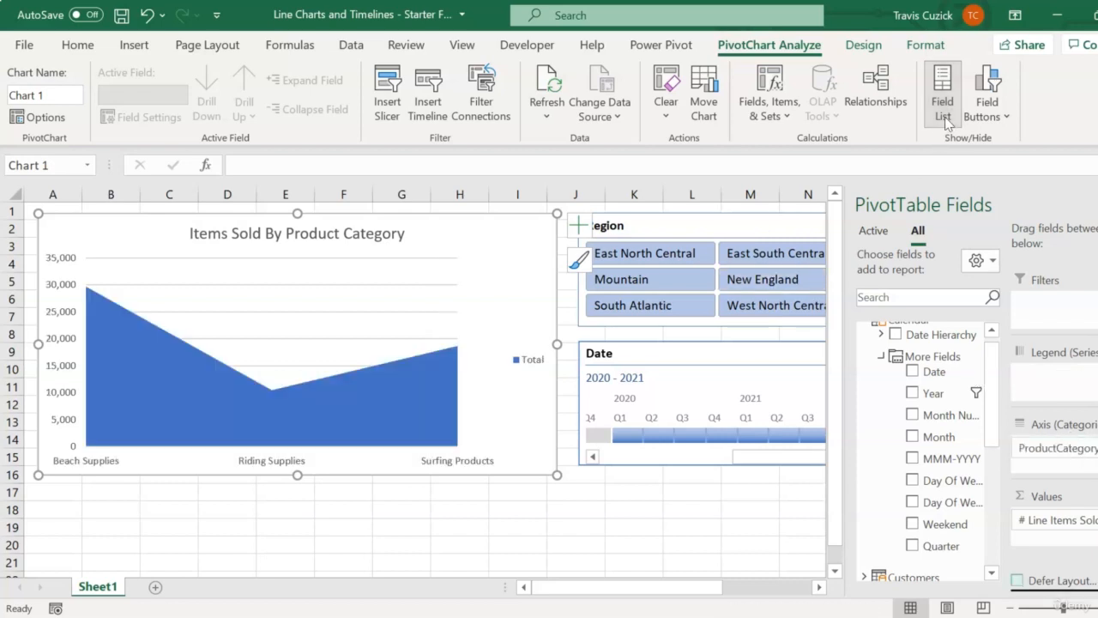
Change the Items Sold By Product Category chart to a Clustered Bar chart and hide the field list
{"action": "left_click", "coordinate": [861, 49]}
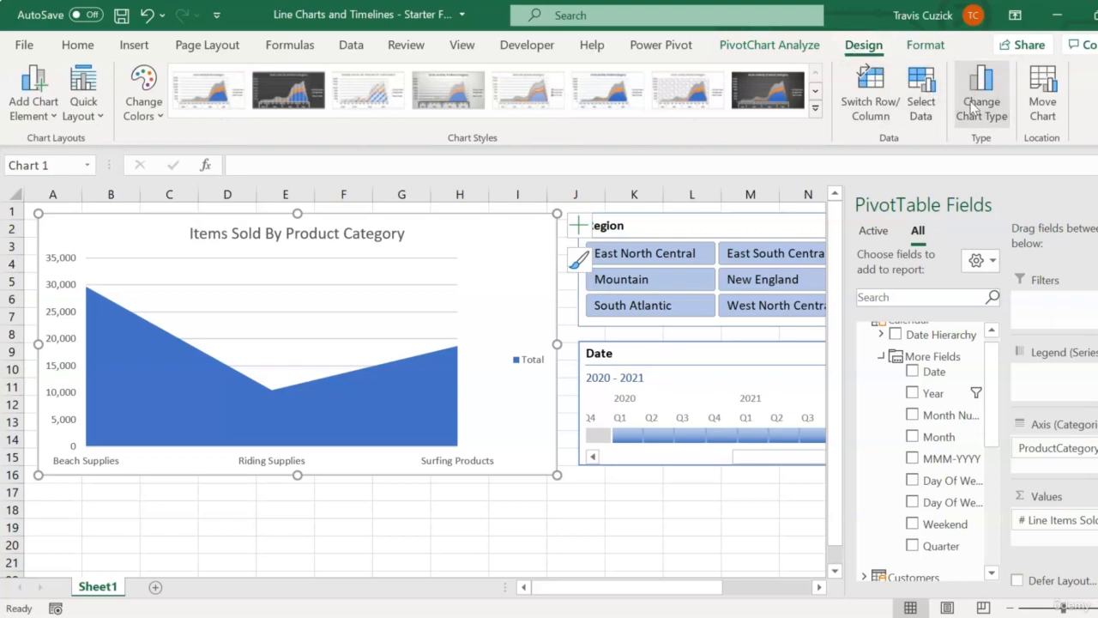
{"action": "left_click", "coordinate": [982, 95]}
{"action": "left_click", "coordinate": [365, 212]}
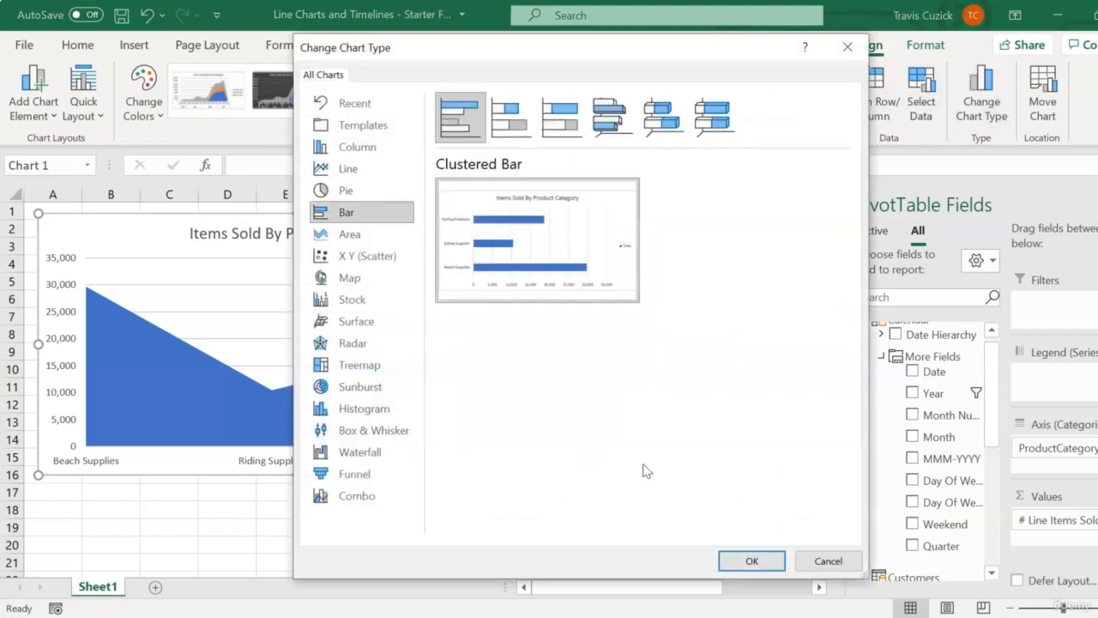
{"action": "left_click", "coordinate": [739, 561]}
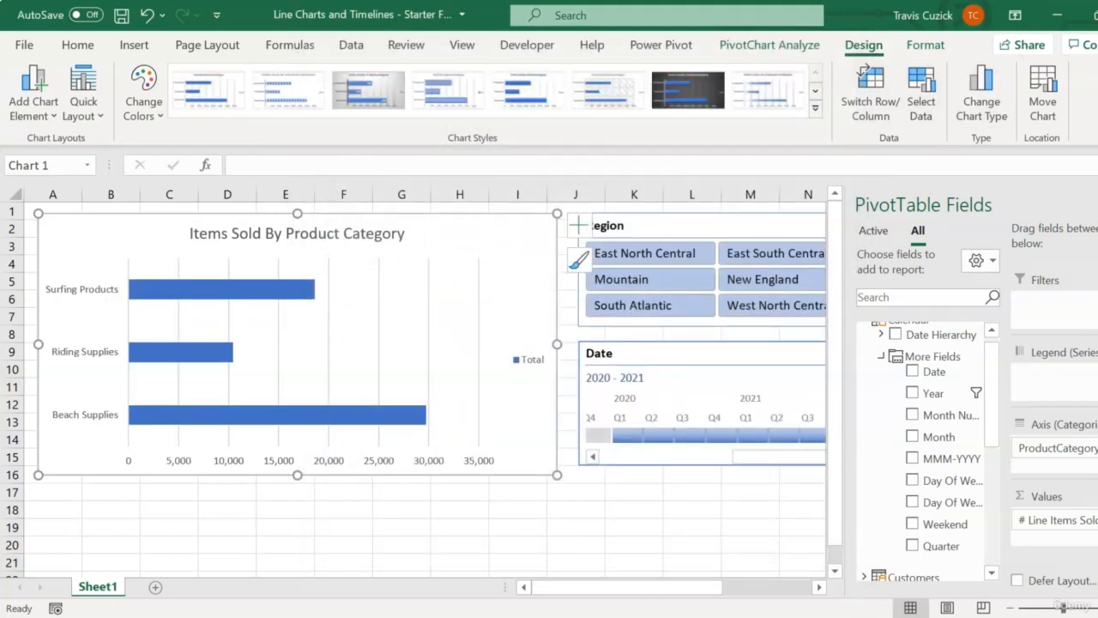
{"action": "left_click", "coordinate": [1097, 205]}
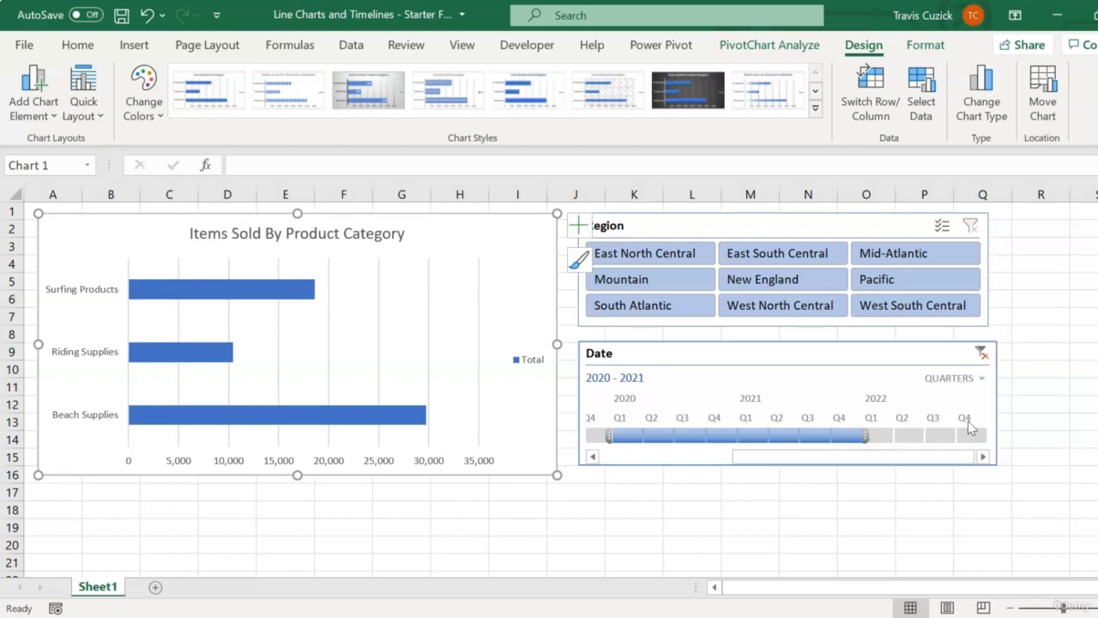
Switch the Date timeline to Years and extend the filtered period to 2019 - 2021
{"action": "left_click", "coordinate": [974, 380]}
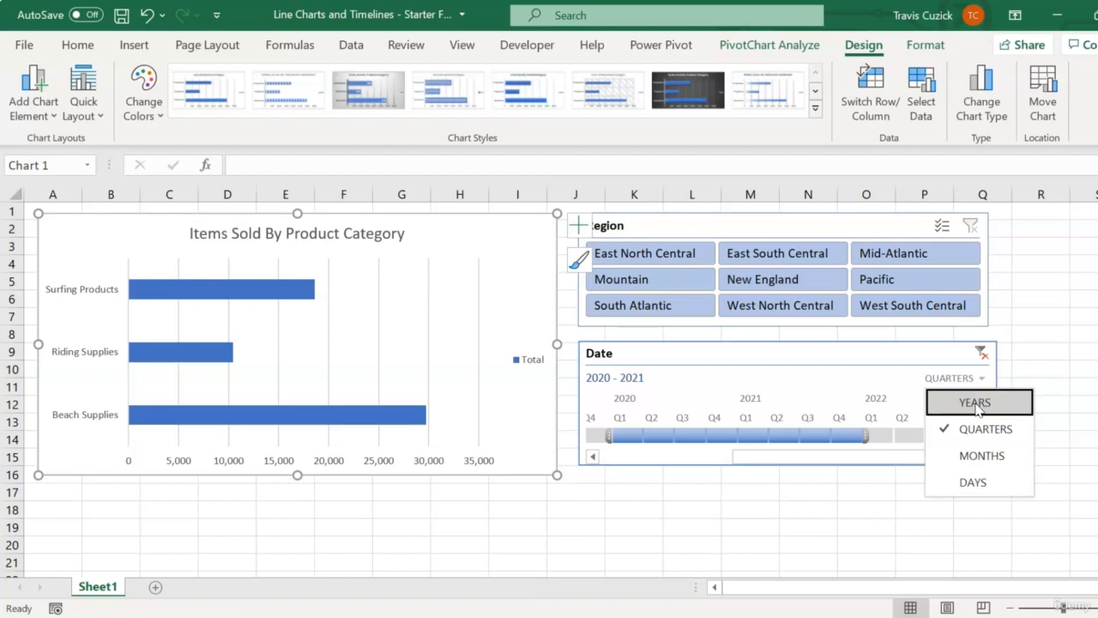
{"action": "left_click", "coordinate": [976, 403]}
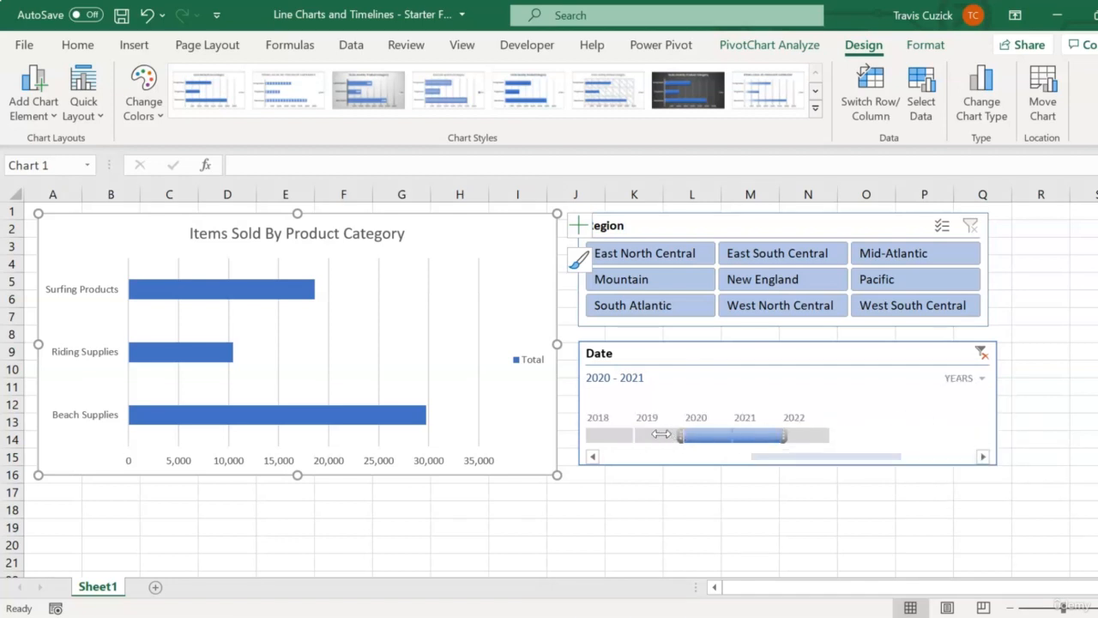
{"action": "left_click_drag", "start_coordinate": [661, 434], "coordinate": [636, 434]}
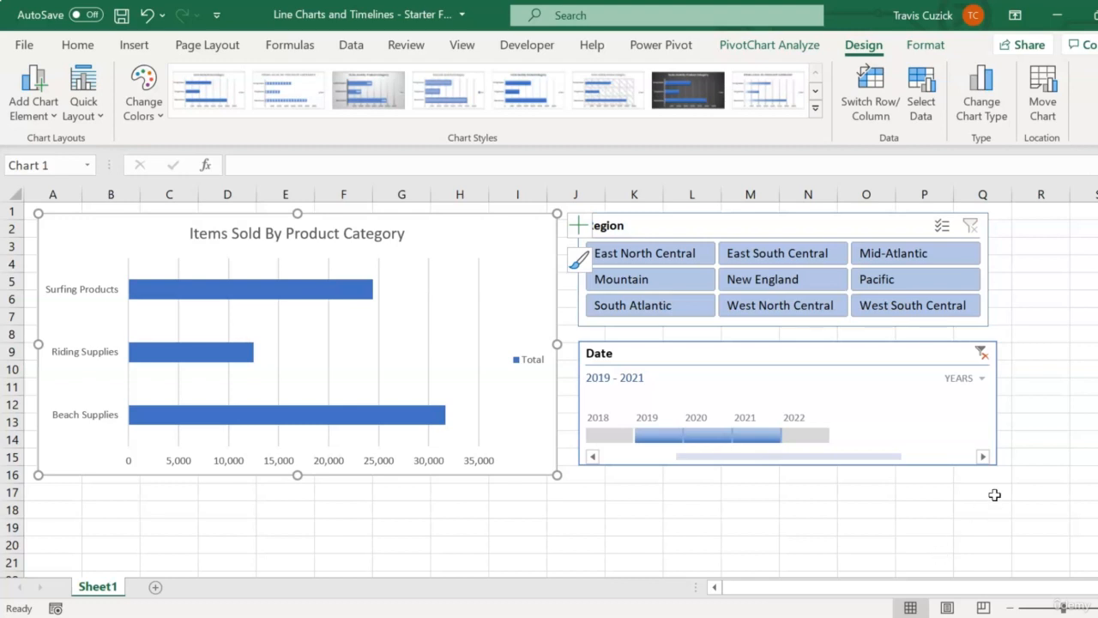
Switch the Date timeline to Months and adjust the filtered period to Oct 2018 - Oct 2021
{"action": "left_click", "coordinate": [975, 380]}
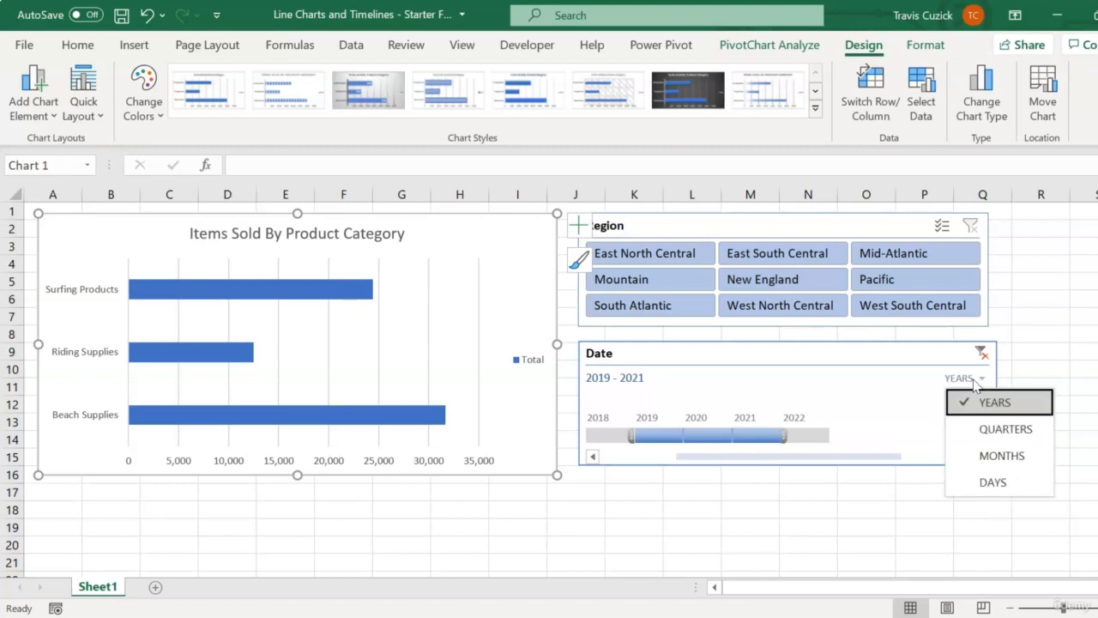
{"action": "left_click", "coordinate": [994, 455]}
{"action": "left_click_drag", "start_coordinate": [782, 438], "coordinate": [906, 478]}
{"action": "left_click_drag", "start_coordinate": [705, 436], "coordinate": [613, 428]}
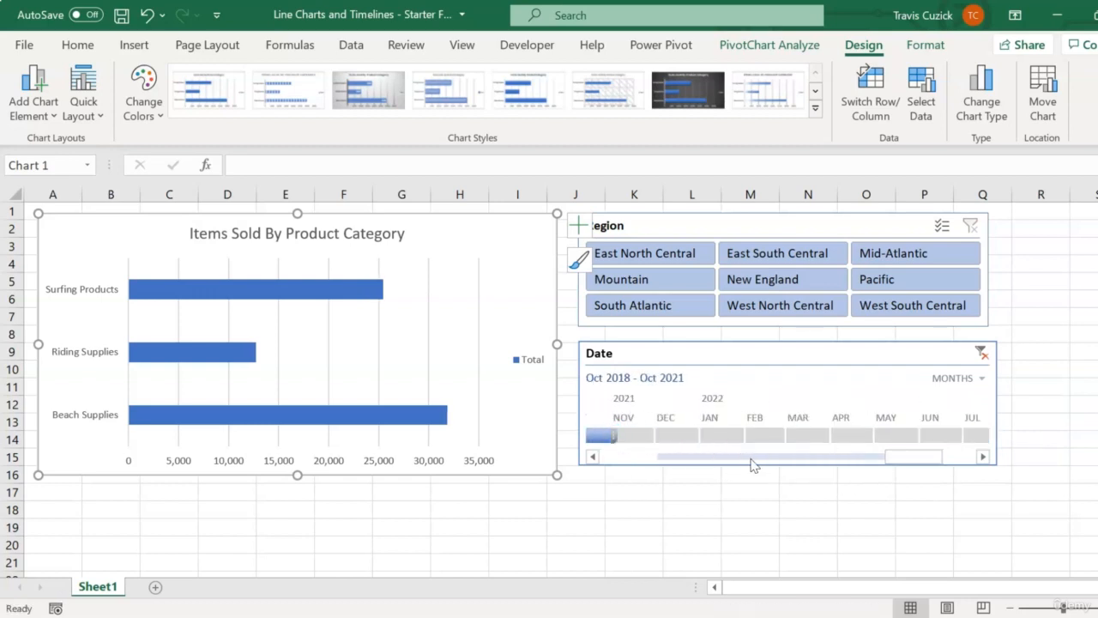
Move the start of the Date timeline's filtered period forward to May 2019 and on to Jan 2020
{"action": "left_click", "coordinate": [742, 458]}
{"action": "double_click", "coordinate": [719, 460]}
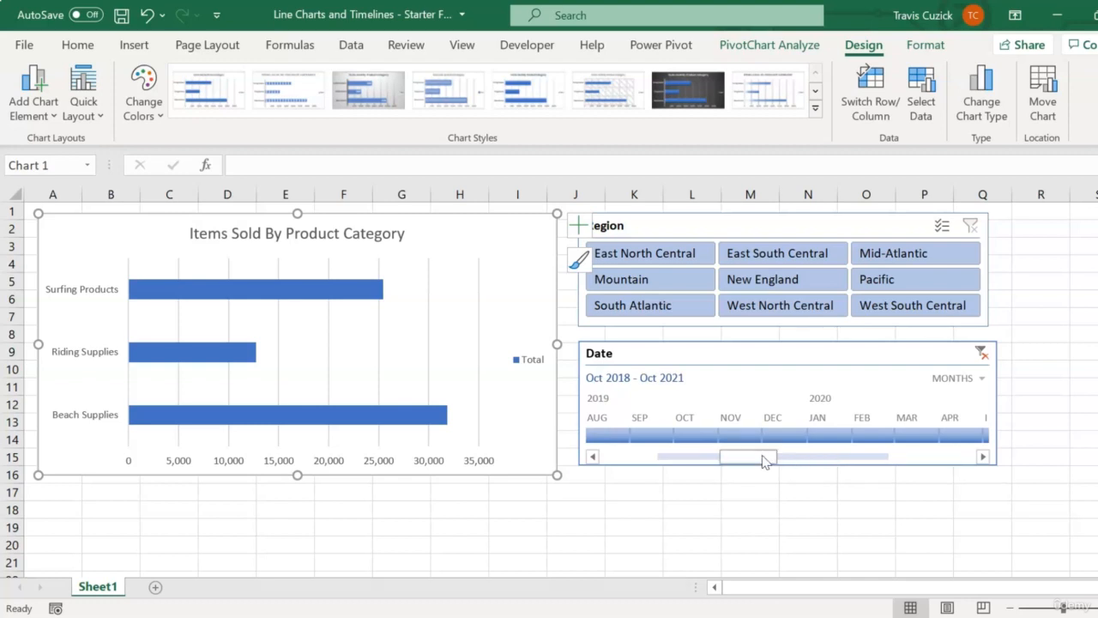
{"action": "left_click_drag", "start_coordinate": [762, 461], "coordinate": [962, 437]}
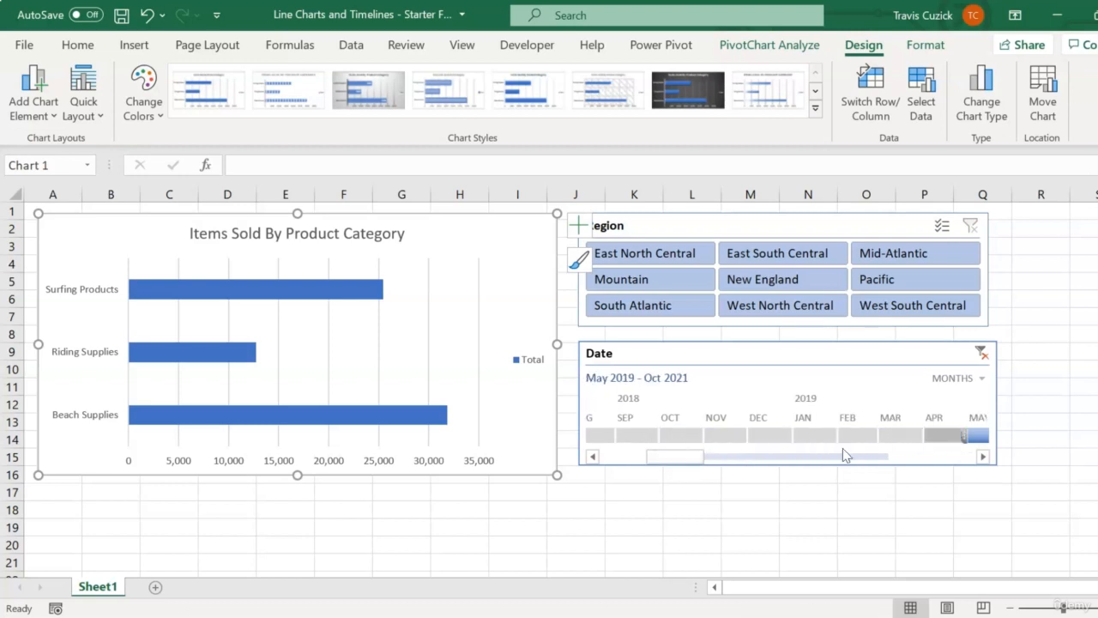
{"action": "left_click_drag", "start_coordinate": [688, 457], "coordinate": [721, 462]}
{"action": "left_click_drag", "start_coordinate": [625, 436], "coordinate": [988, 435]}
Shorten the Date timeline's period from its end in stages, through Apr 2021 and Jun 2020, finishing at Jan - Jul 2020
{"action": "left_click_drag", "start_coordinate": [718, 463], "coordinate": [862, 481]}
{"action": "left_click_drag", "start_coordinate": [827, 439], "coordinate": [643, 436]}
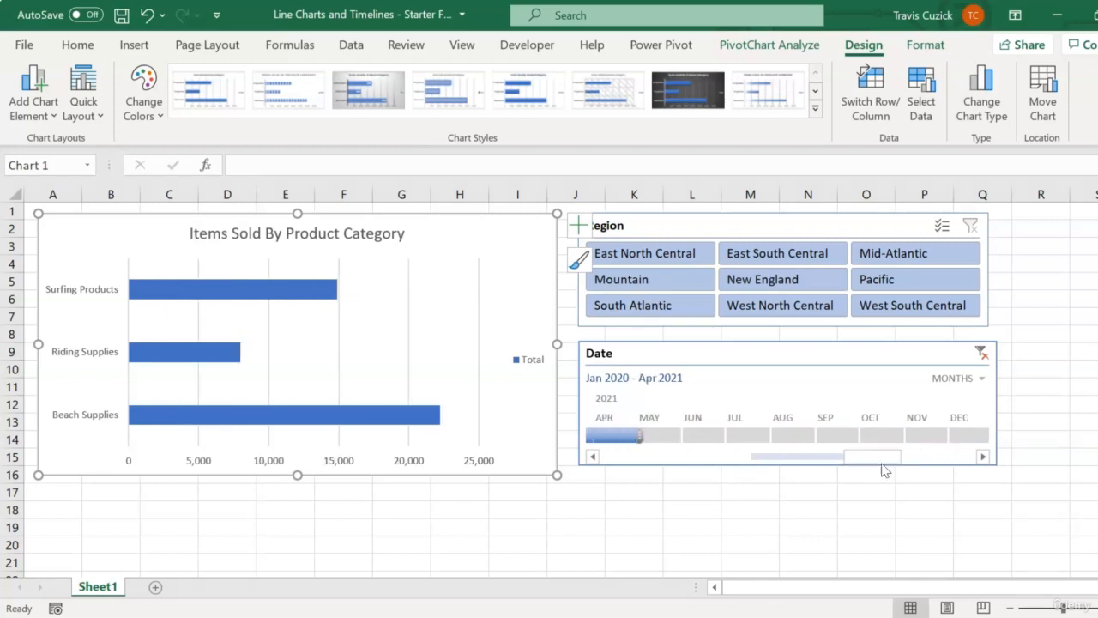
{"action": "left_click_drag", "start_coordinate": [874, 458], "coordinate": [813, 470]}
{"action": "left_click_drag", "start_coordinate": [973, 436], "coordinate": [632, 437]}
{"action": "left_click", "coordinate": [762, 466]}
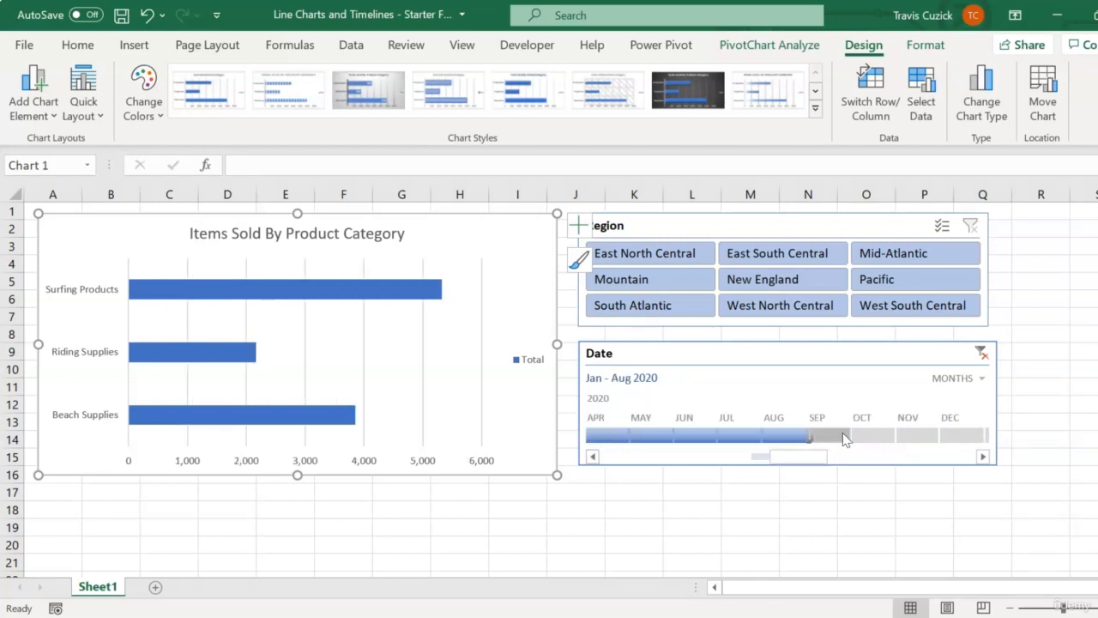
{"action": "left_click_drag", "start_coordinate": [846, 436], "coordinate": [719, 436]}
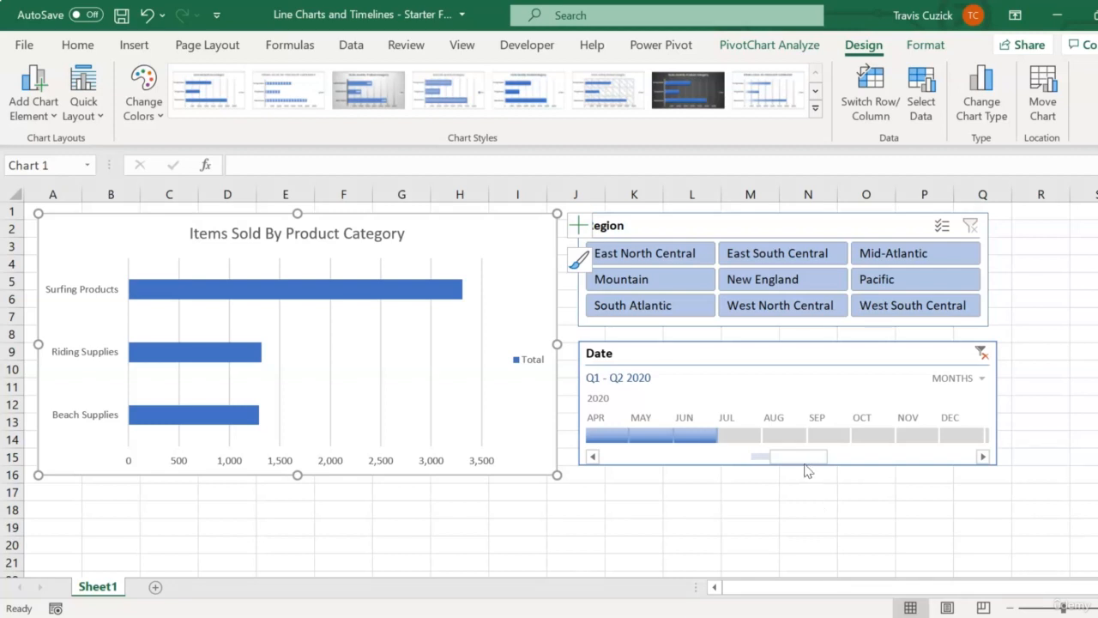
{"action": "left_click_drag", "start_coordinate": [717, 436], "coordinate": [756, 437]}
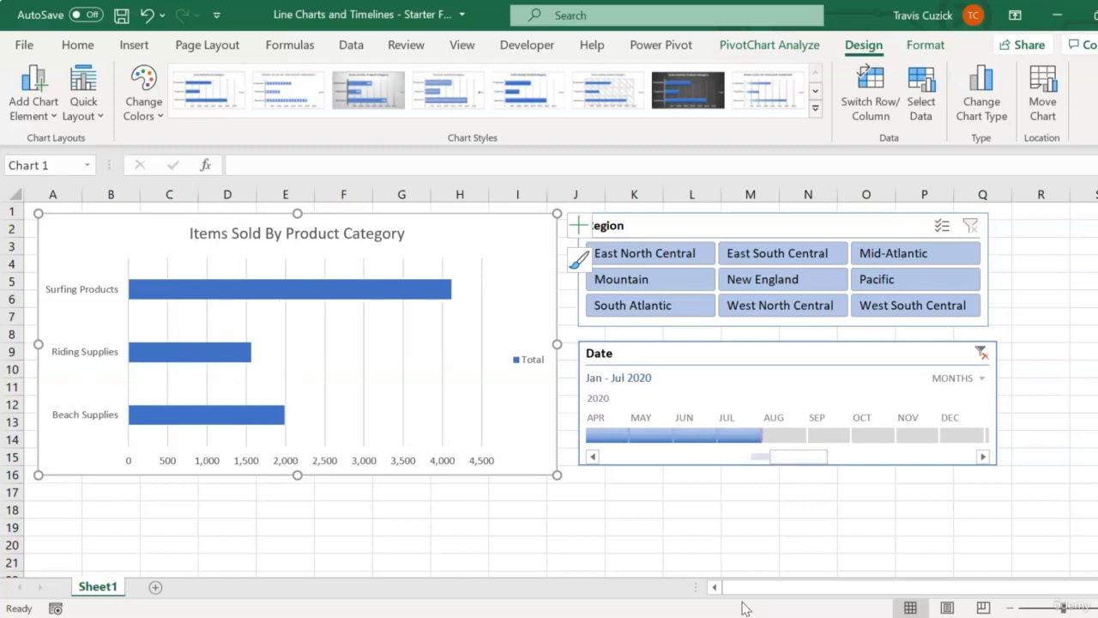